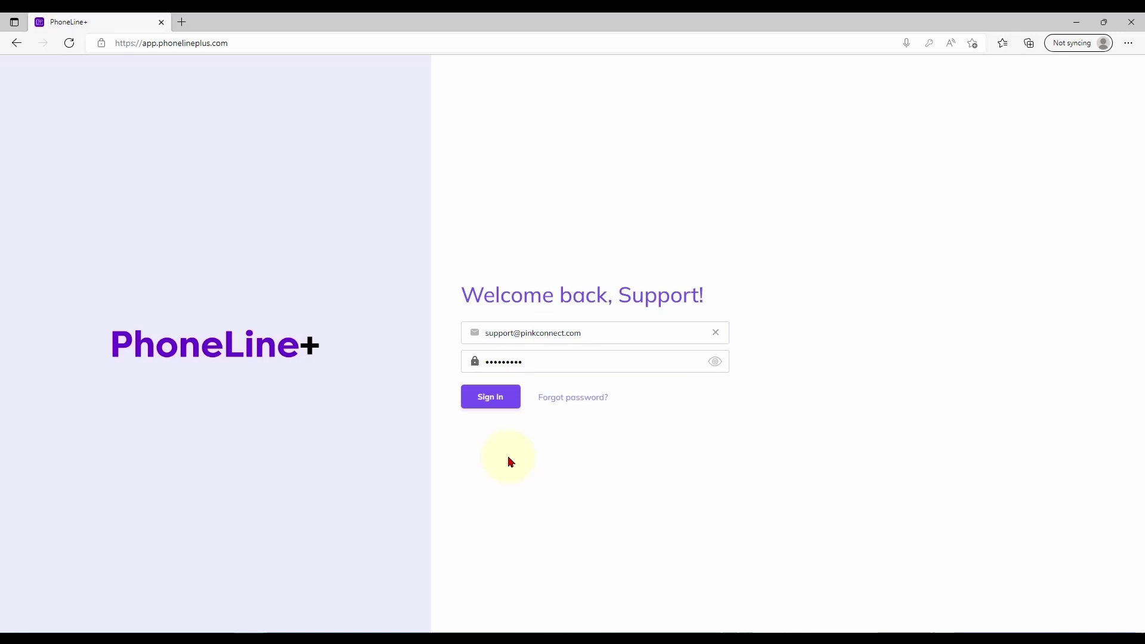
Step: Sign in to PhoneLine+ using the pre-filled support credentials
left_click(499, 406)
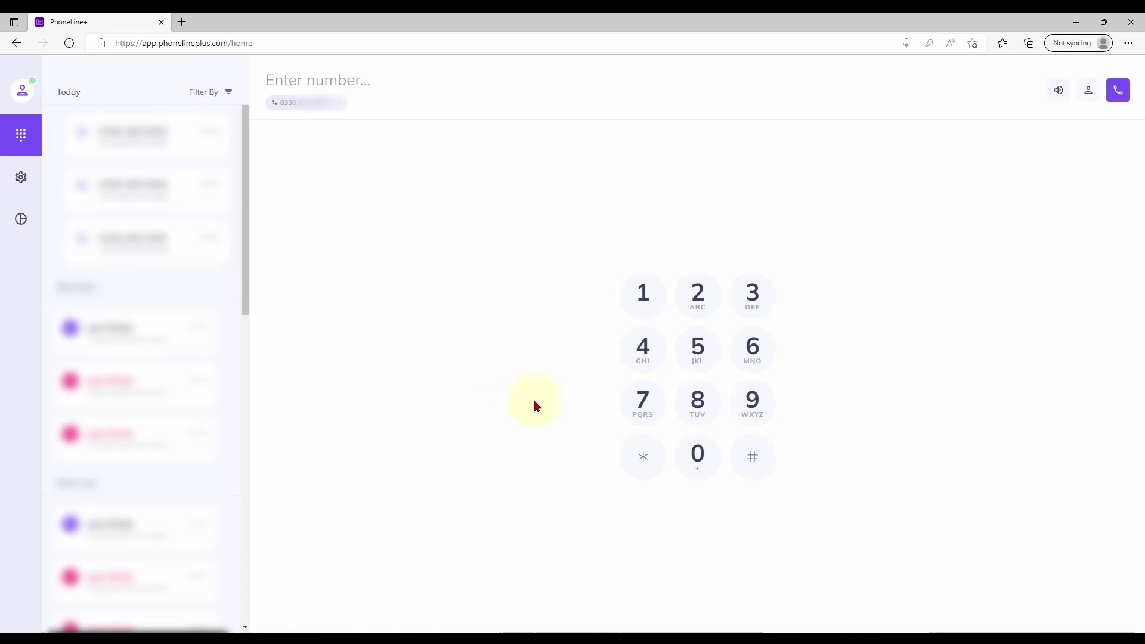
left_click(698, 456)
left_click(740, 313)
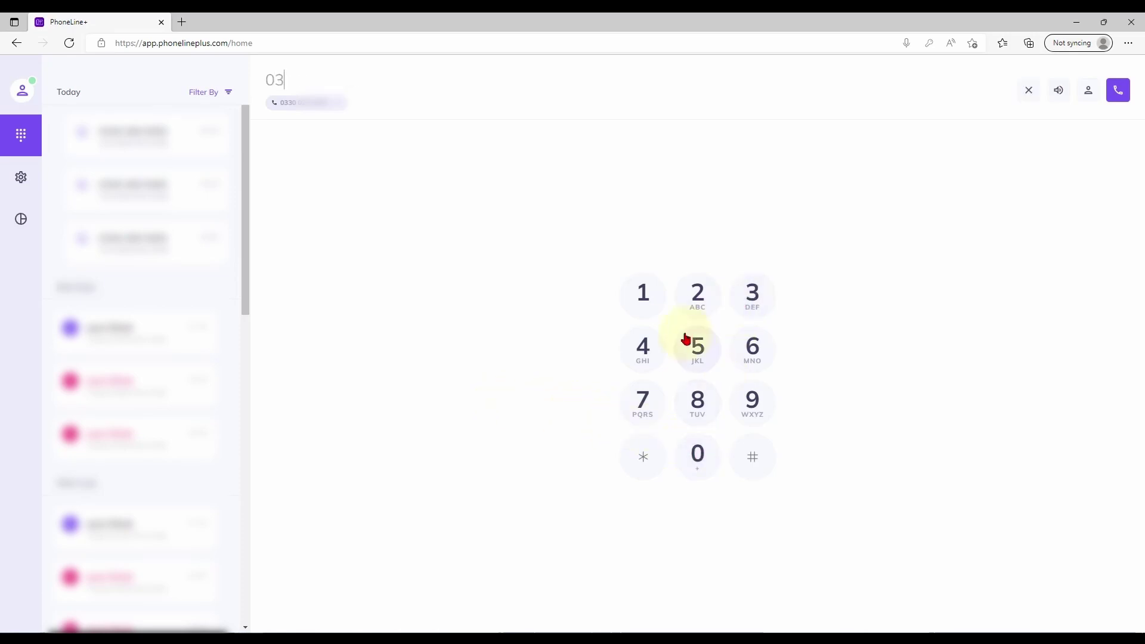
left_click(647, 350)
left_click(704, 356)
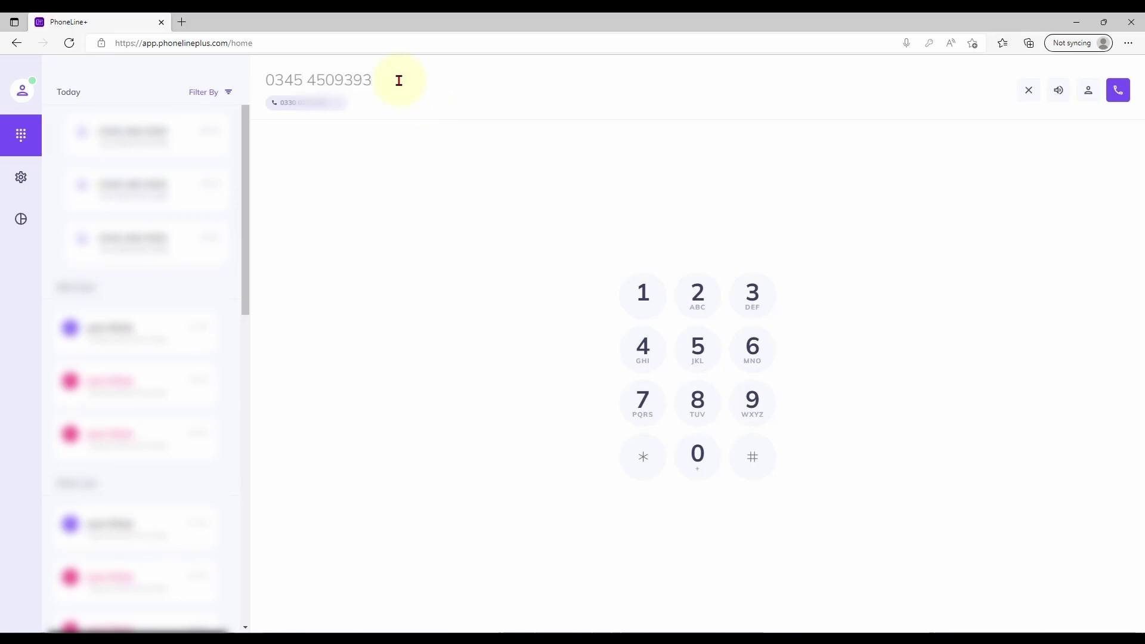
Step: Keep the 0330 caller number and place the call
left_click(334, 102)
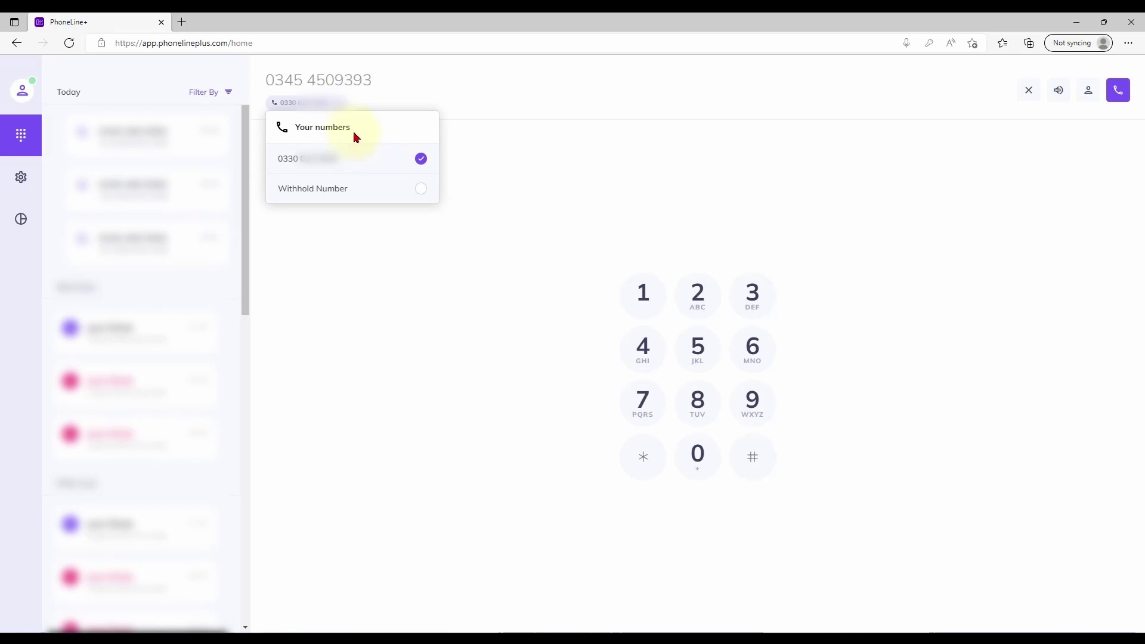
left_click(340, 107)
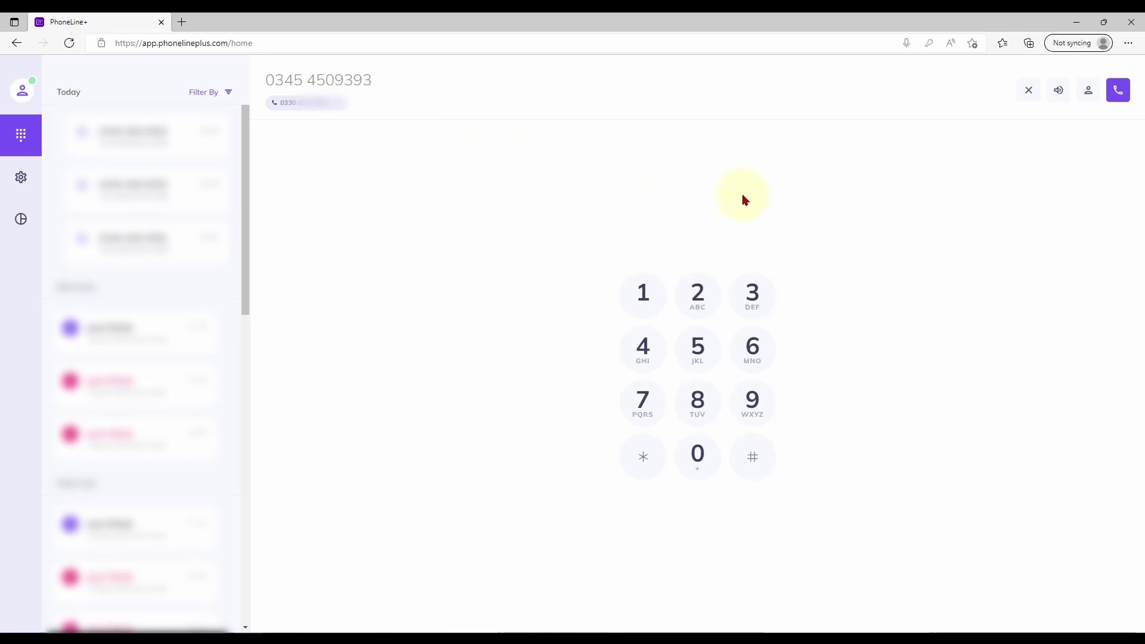
left_click(1118, 91)
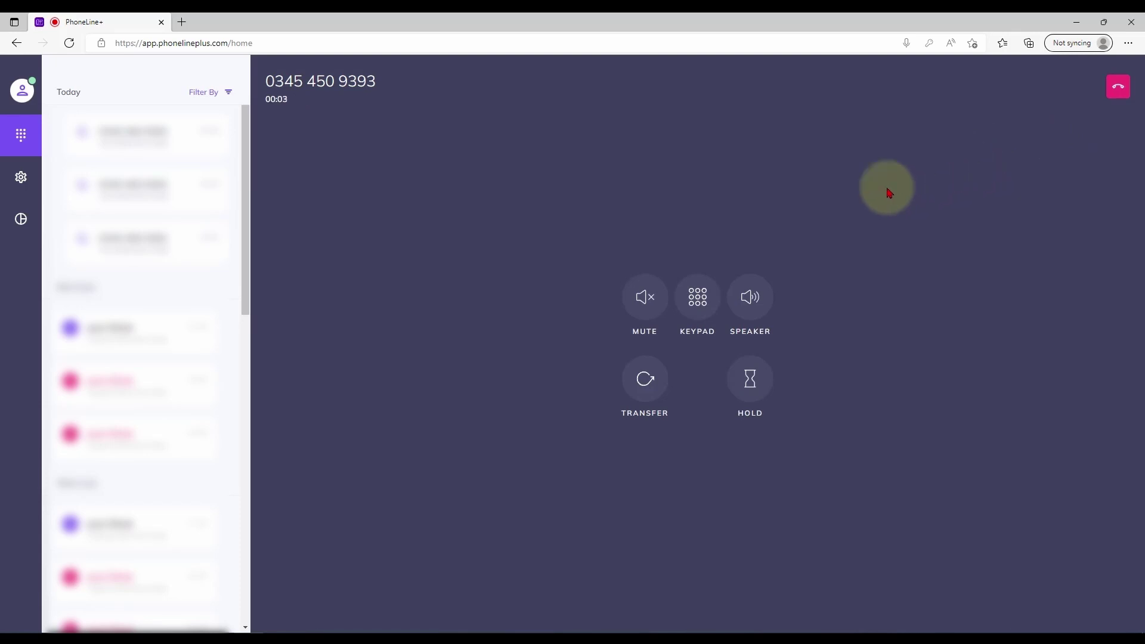
Step: Show and hide the in-call keypad, then hang up the call
left_click(696, 296)
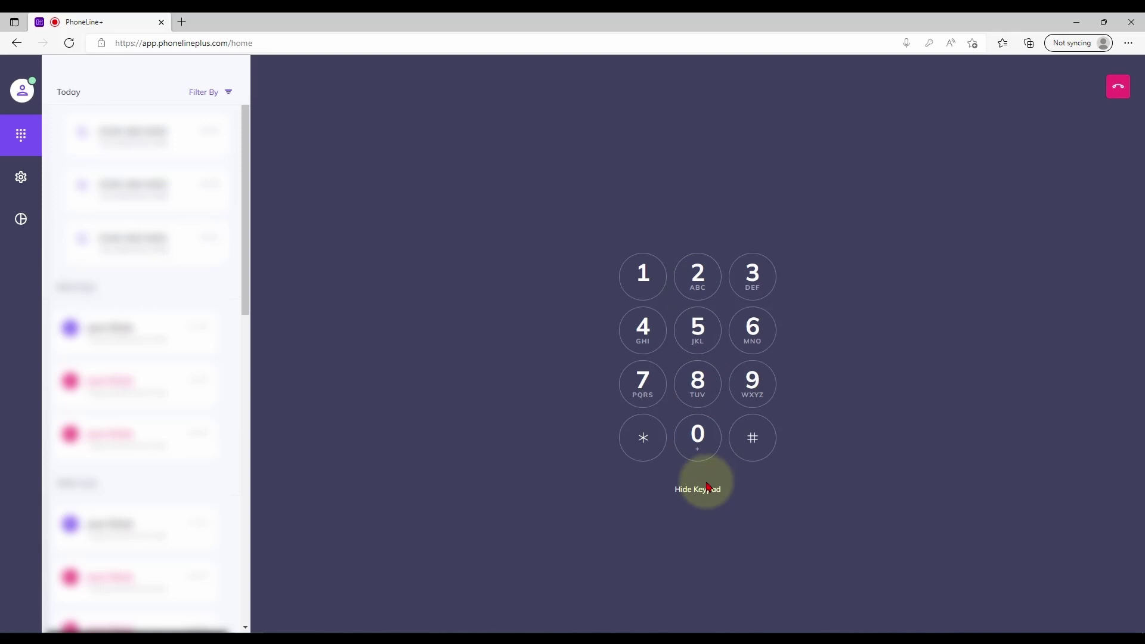
left_click(704, 489)
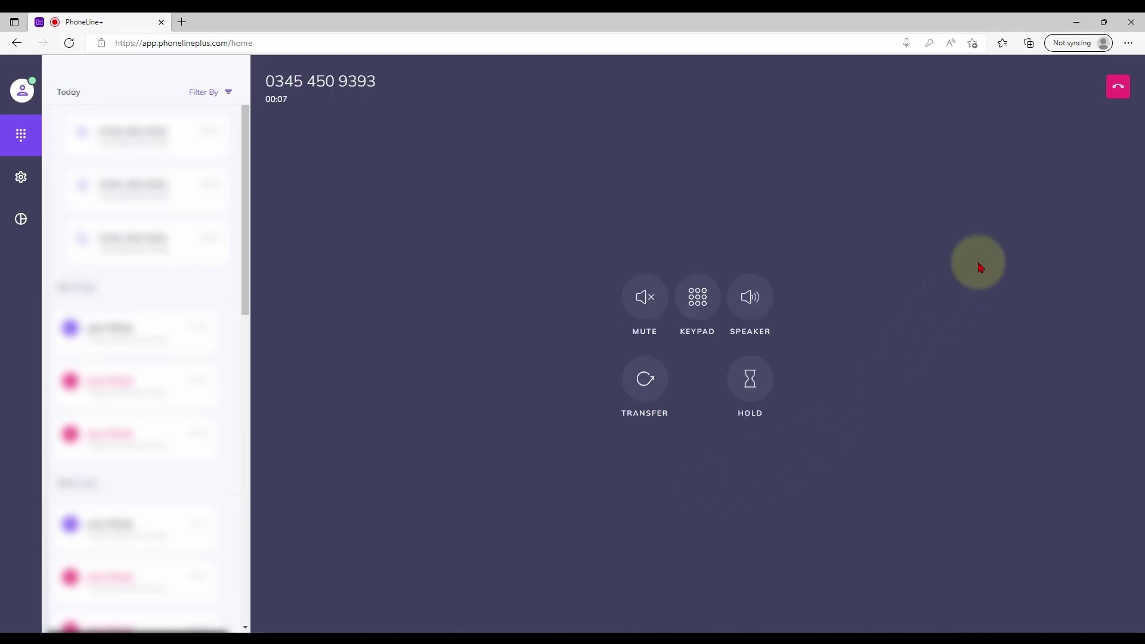
left_click(1115, 93)
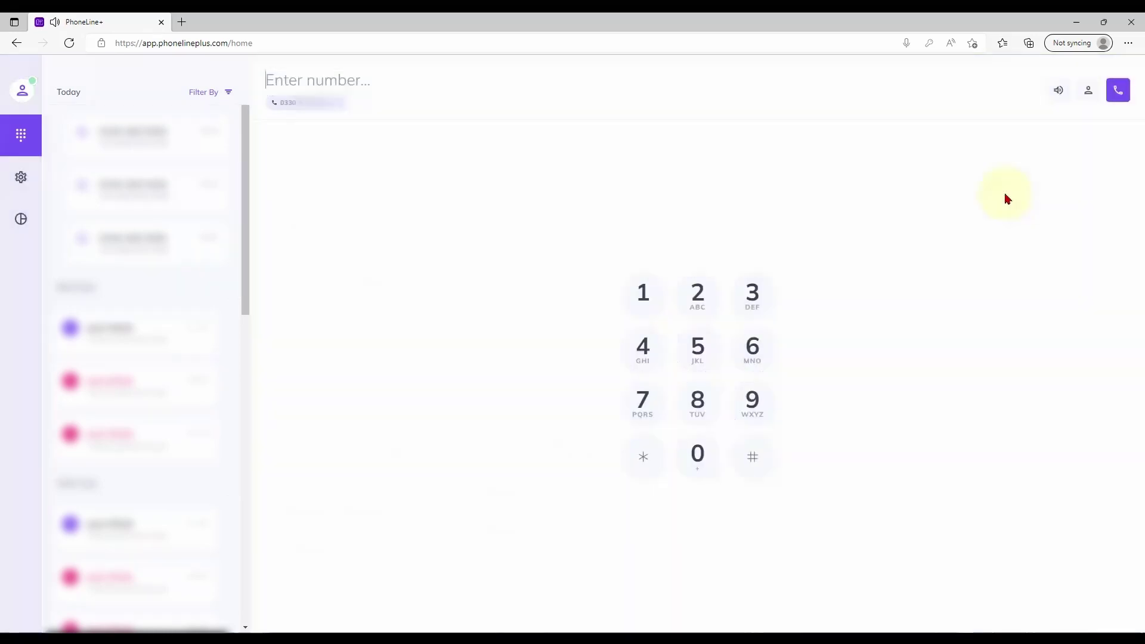
left_click(1088, 91)
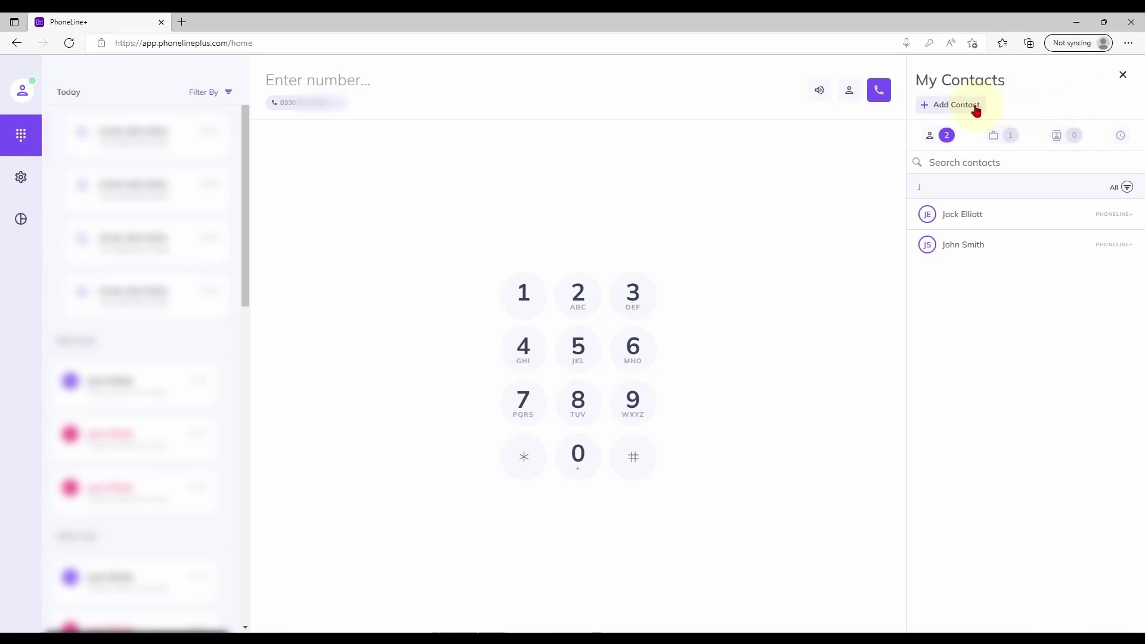
left_click(1123, 76)
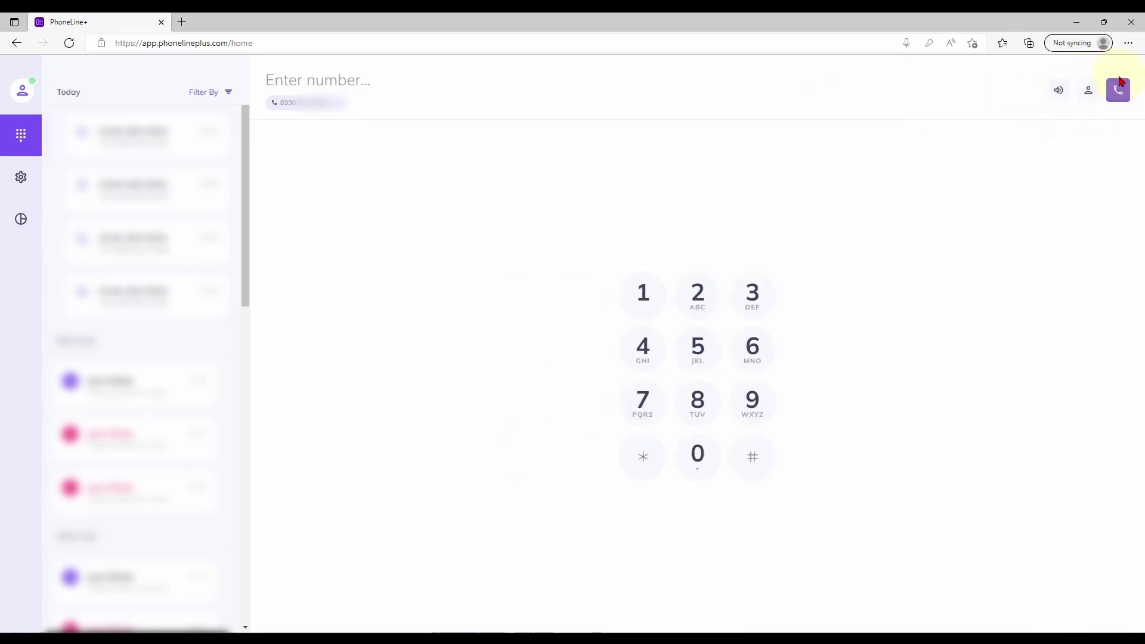
left_click(1060, 93)
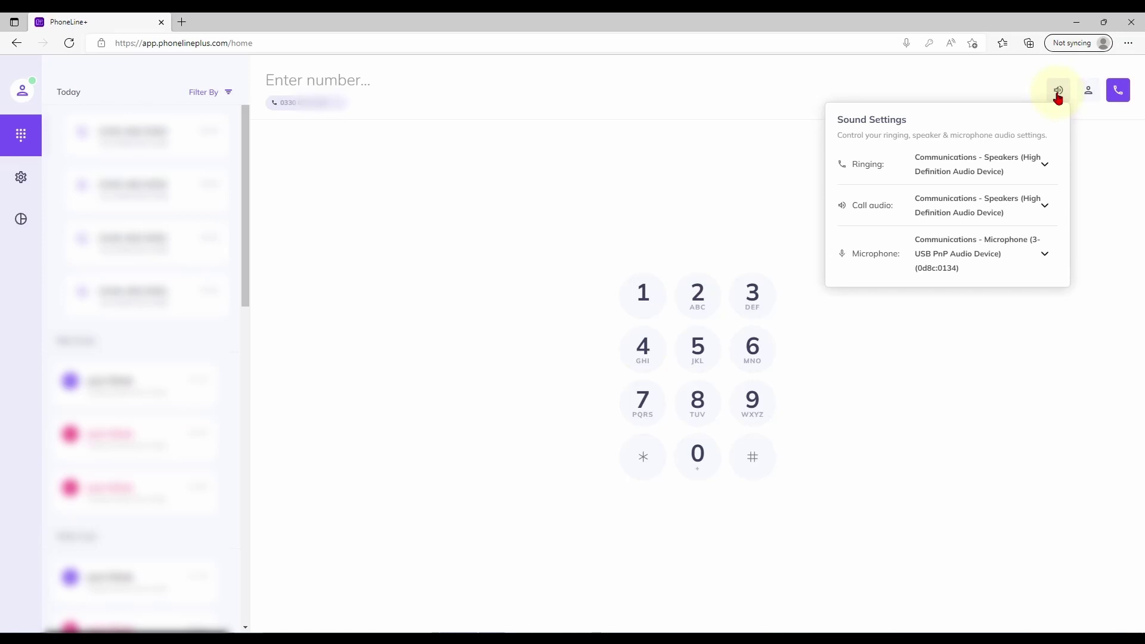
left_click(1059, 94)
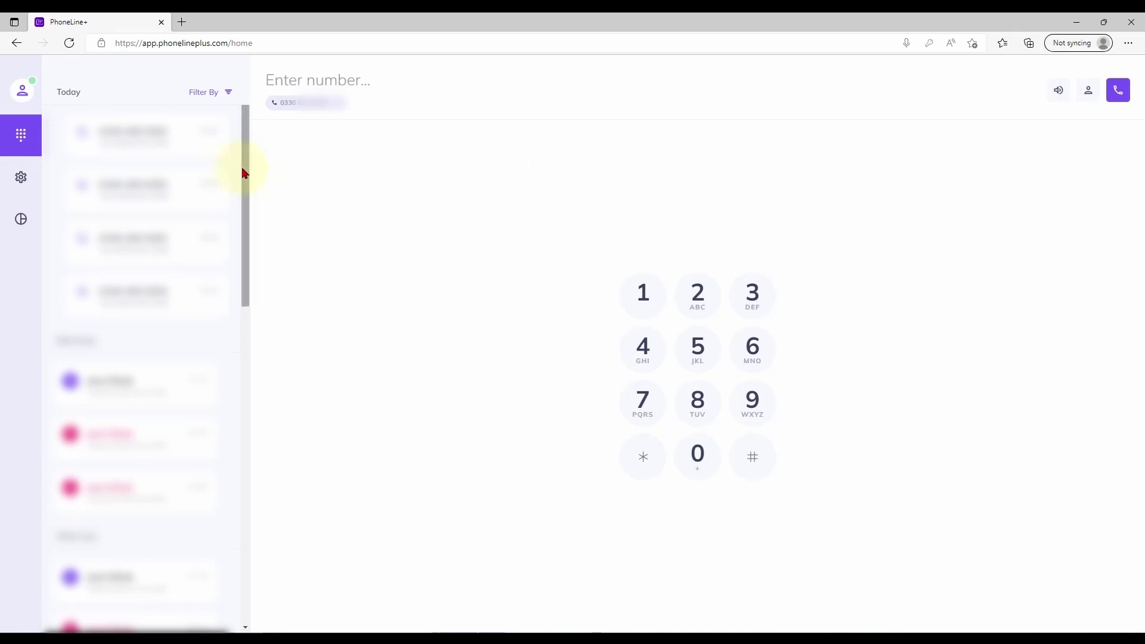
left_click_drag(243, 173, 225, 302)
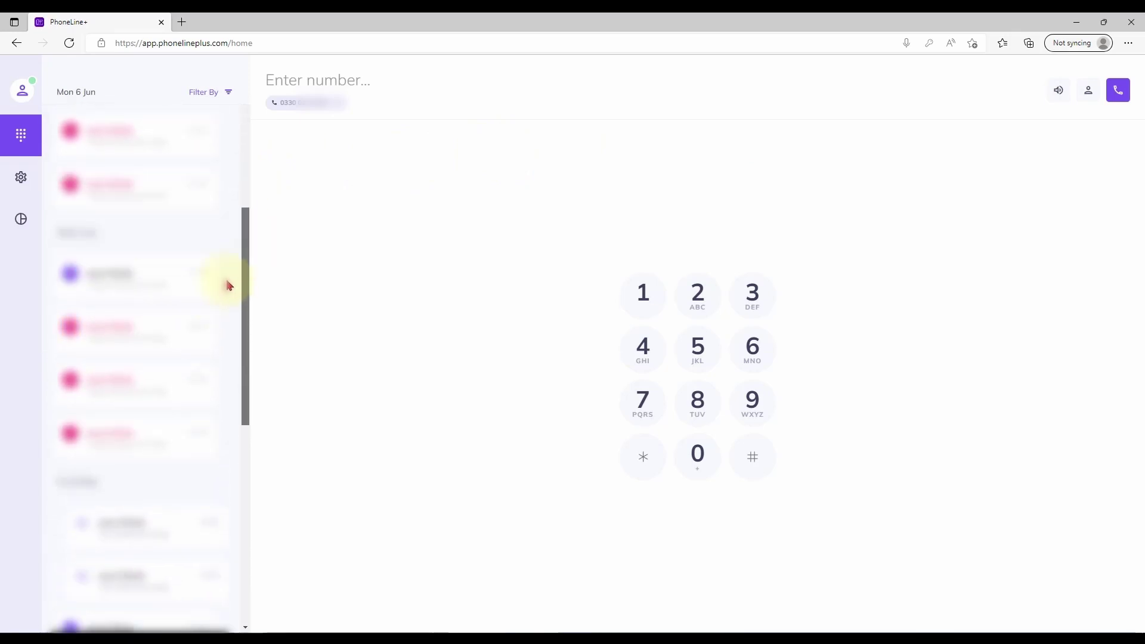
scroll(229, 286, "up", 5)
left_click(228, 93)
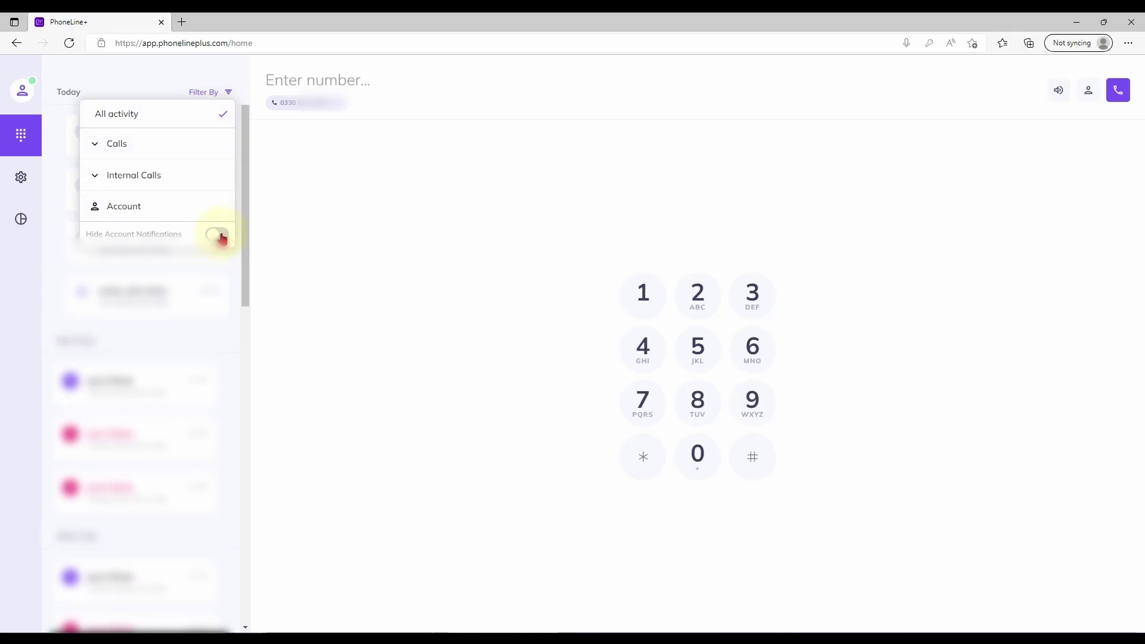
left_click(226, 93)
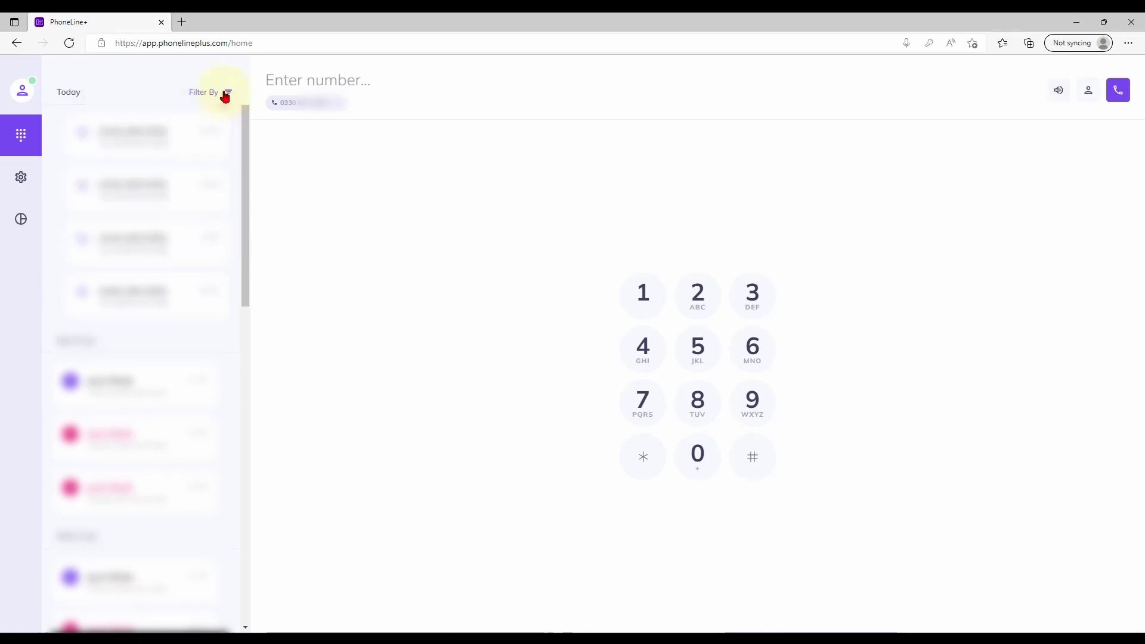
Step: Open Settings, view My Numbers, then go to the Calls settings page
left_click(24, 178)
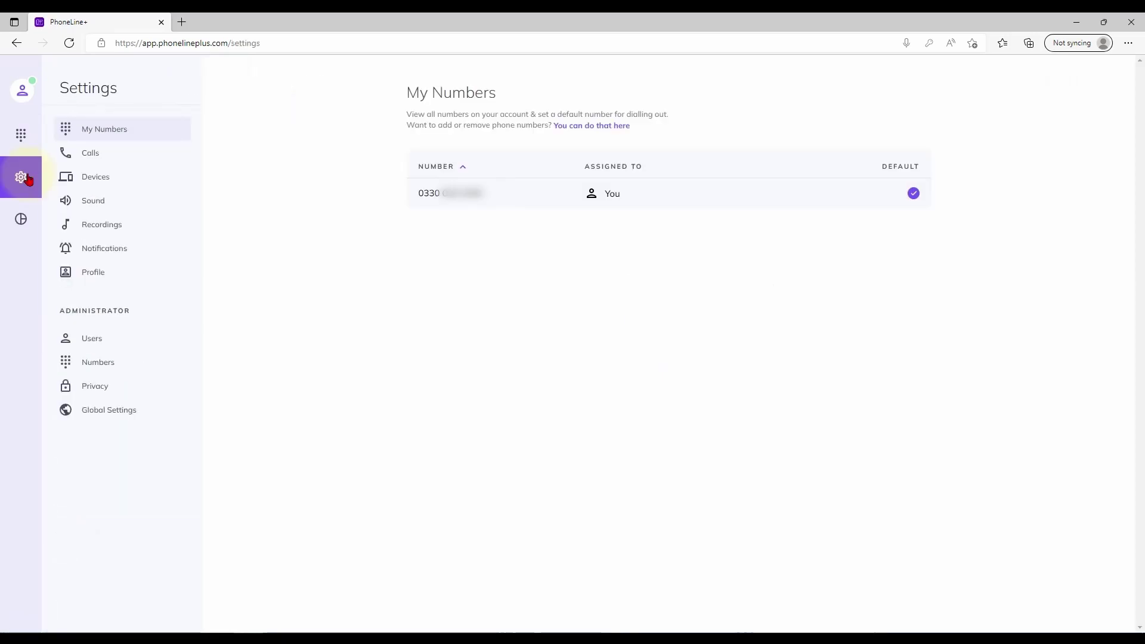
left_click(163, 132)
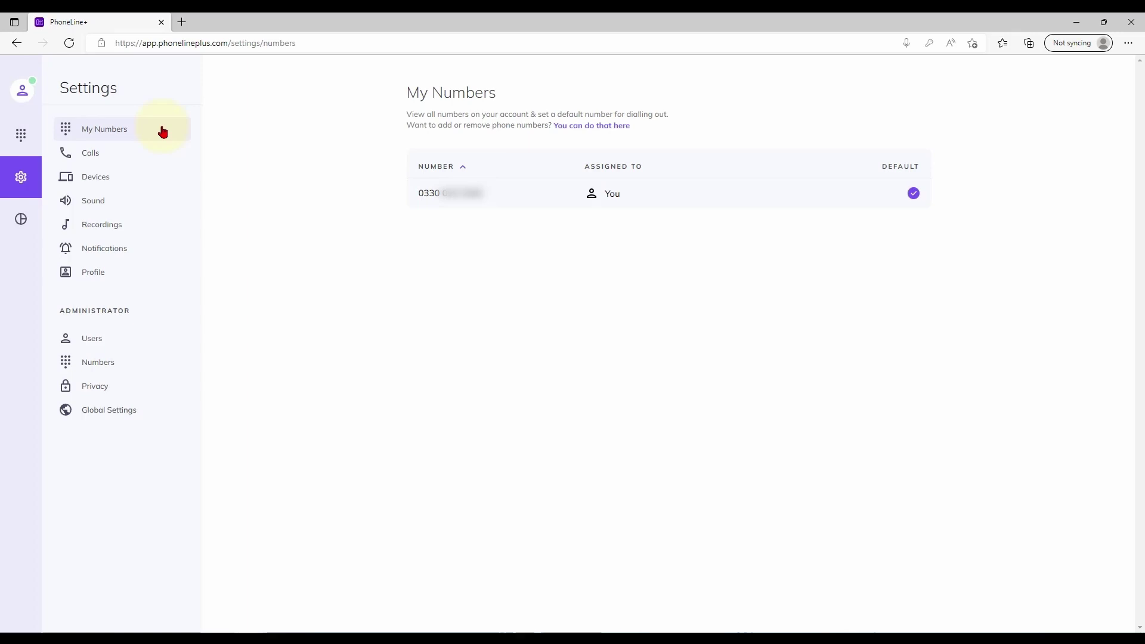
left_click(158, 158)
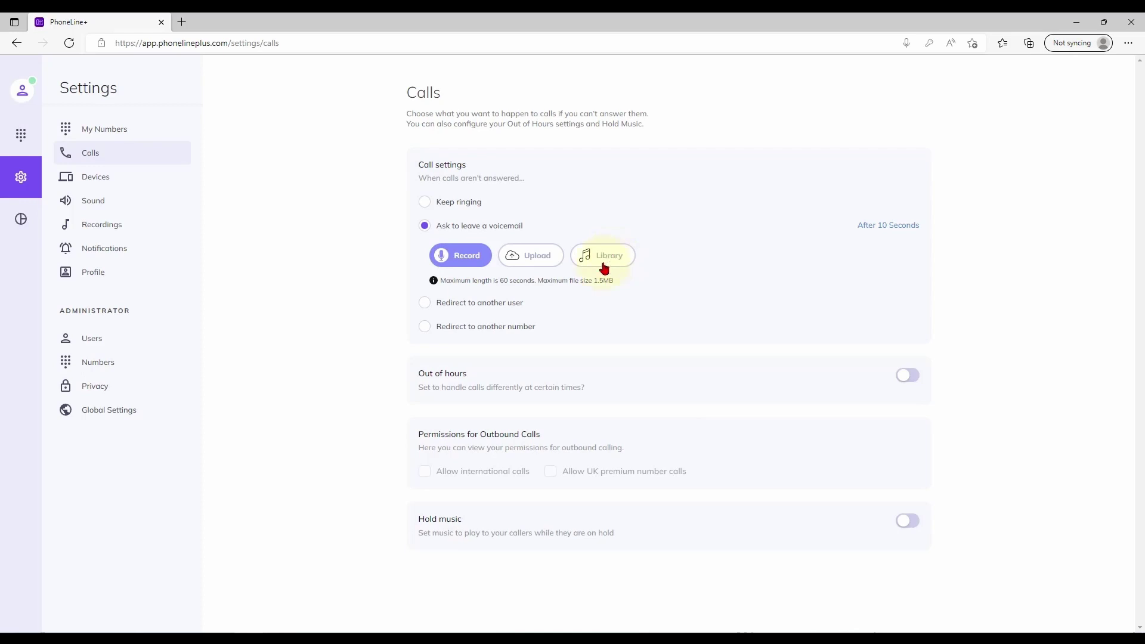
Step: Try redirecting unanswered calls to another user, then close the user assignment panel
left_click(423, 304)
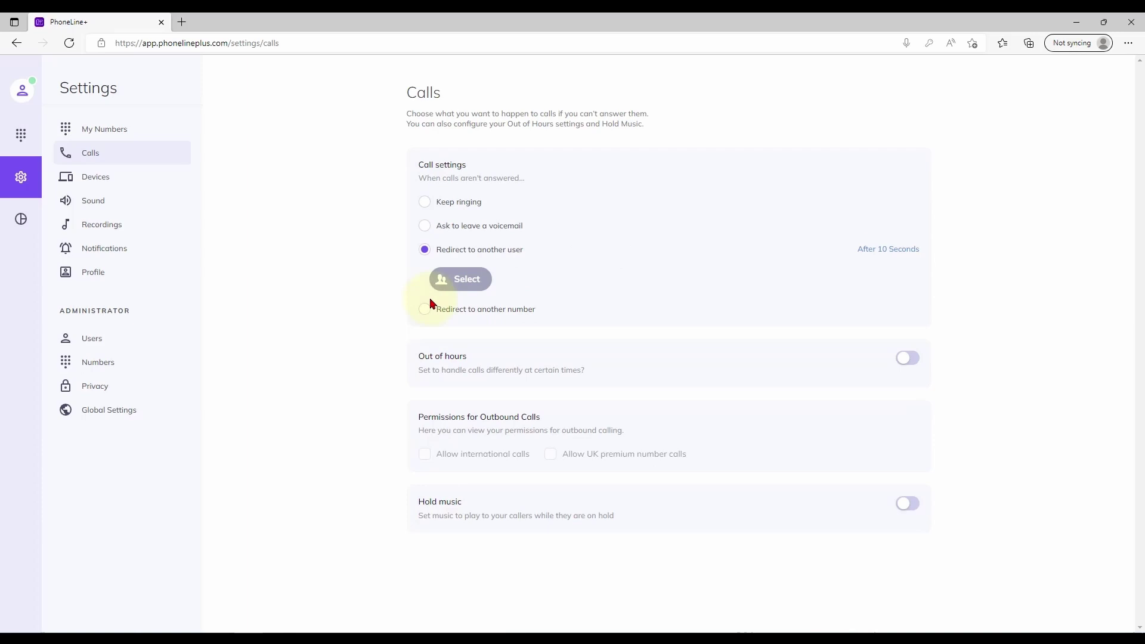
left_click(455, 286)
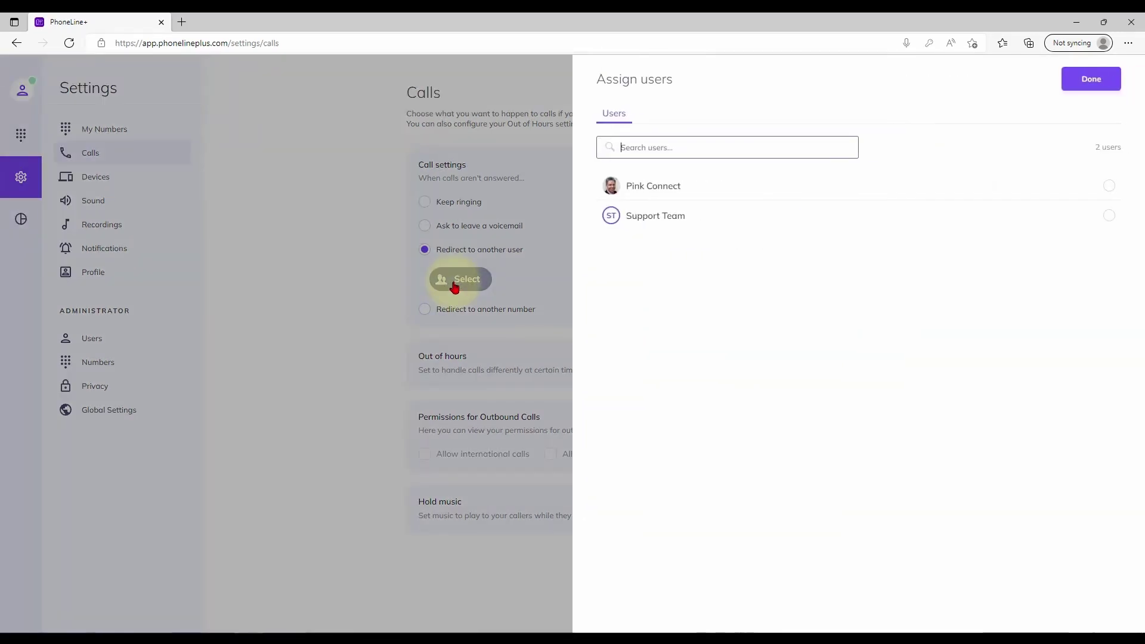
left_click(1081, 84)
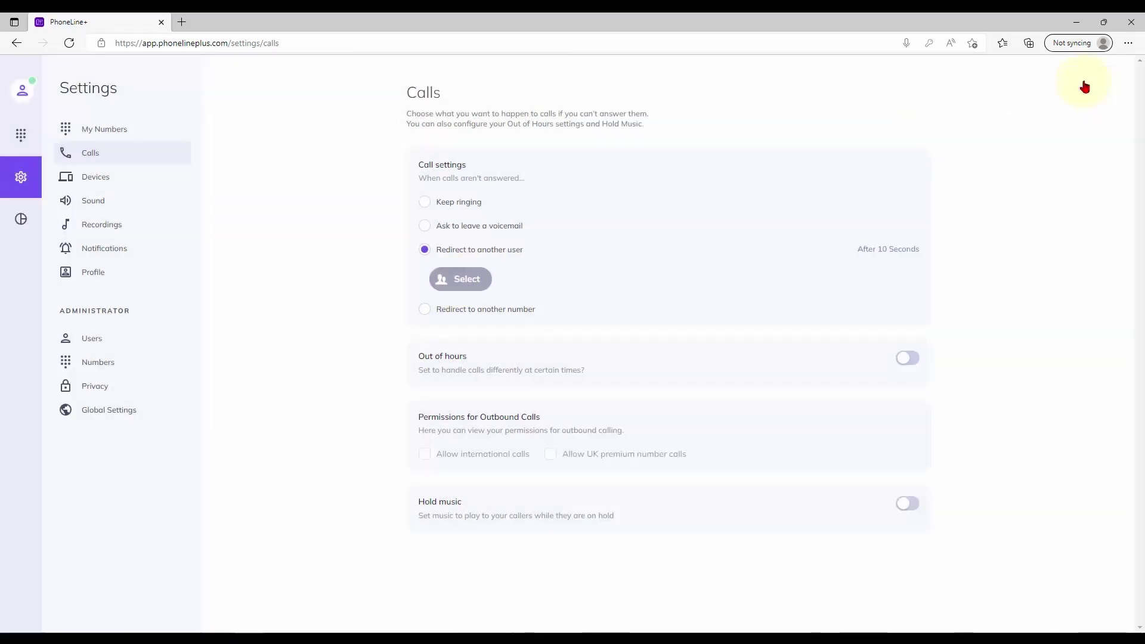
Step: Redirect unanswered calls to another number after 10 seconds
left_click(425, 309)
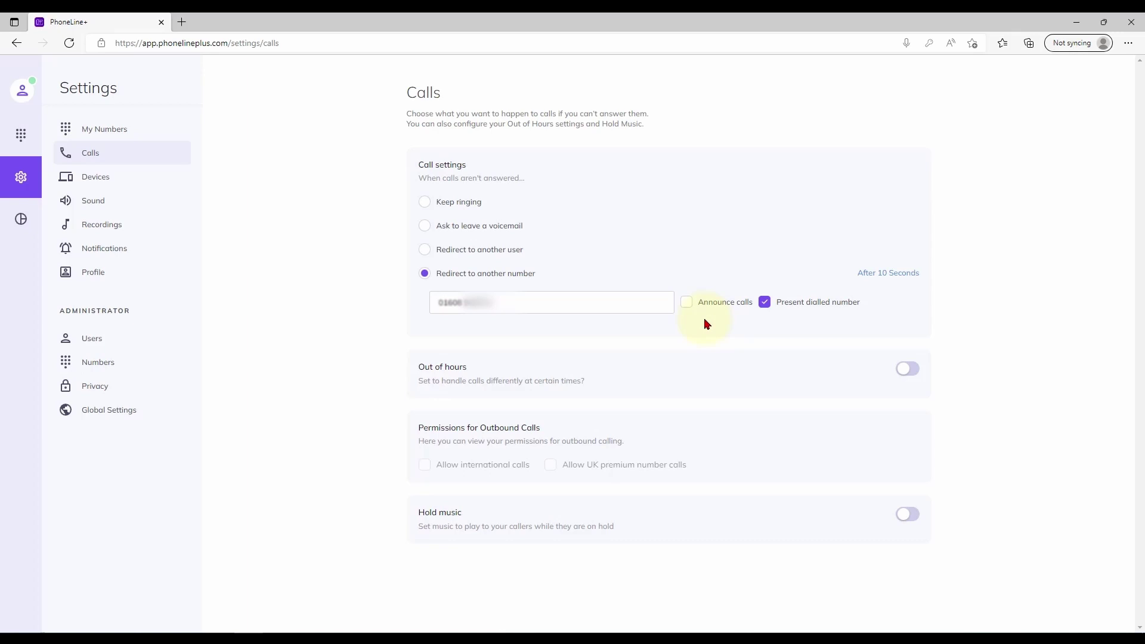
left_click(880, 275)
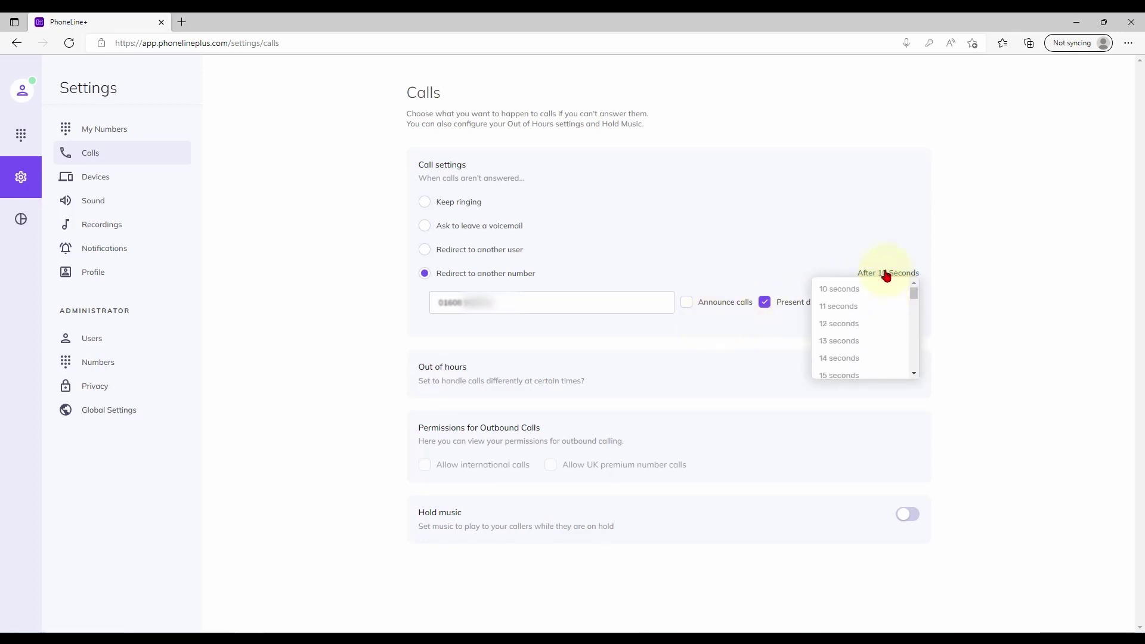
left_click(887, 275)
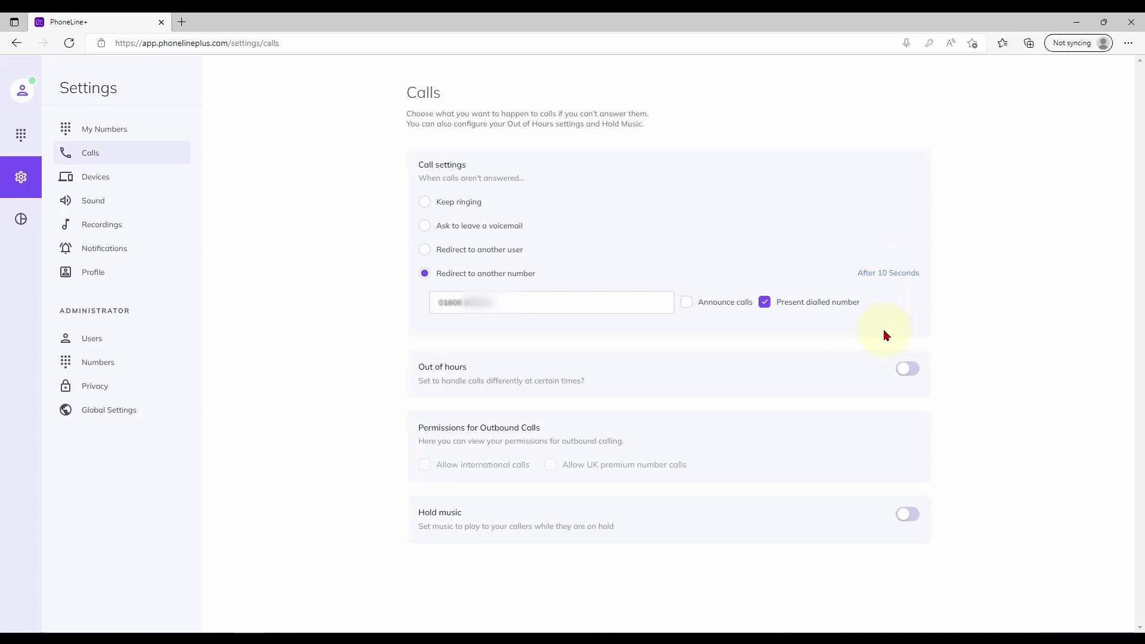
Step: Turn on out-of-hours handling and make Saturday and Sunday unavailable all day
left_click(908, 369)
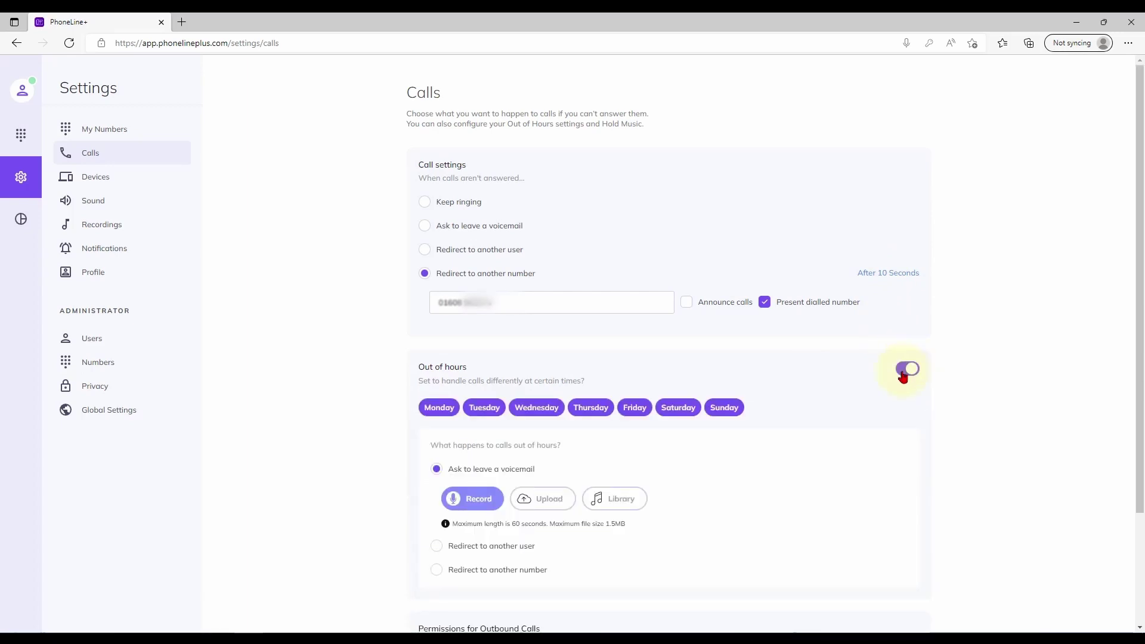
scroll(904, 376, "down", 2)
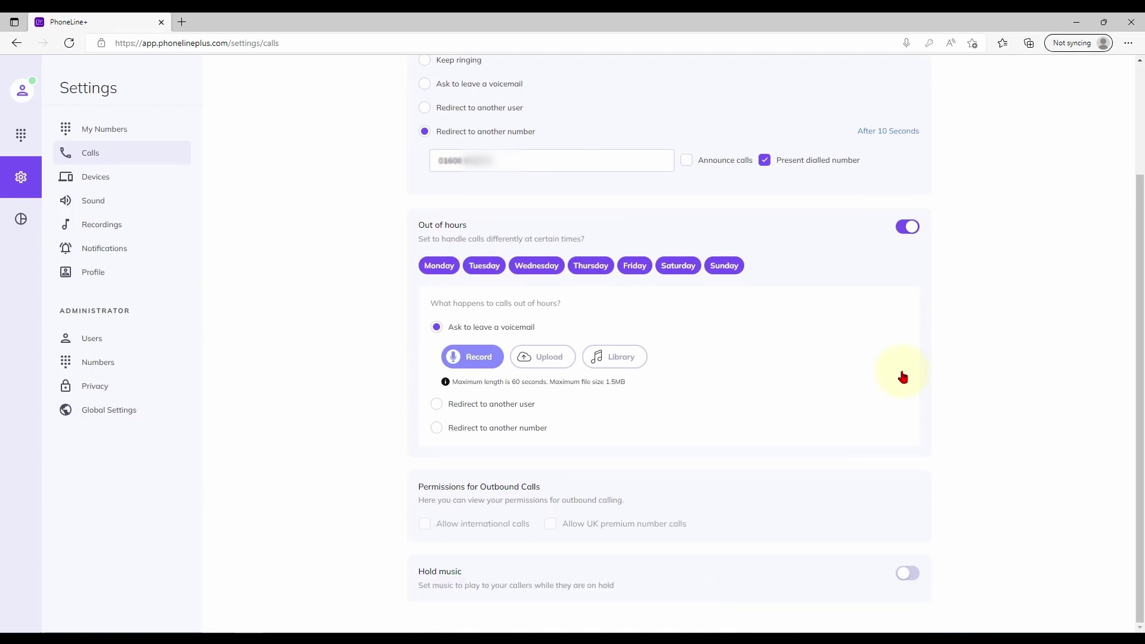
left_click(683, 272)
left_click(688, 328)
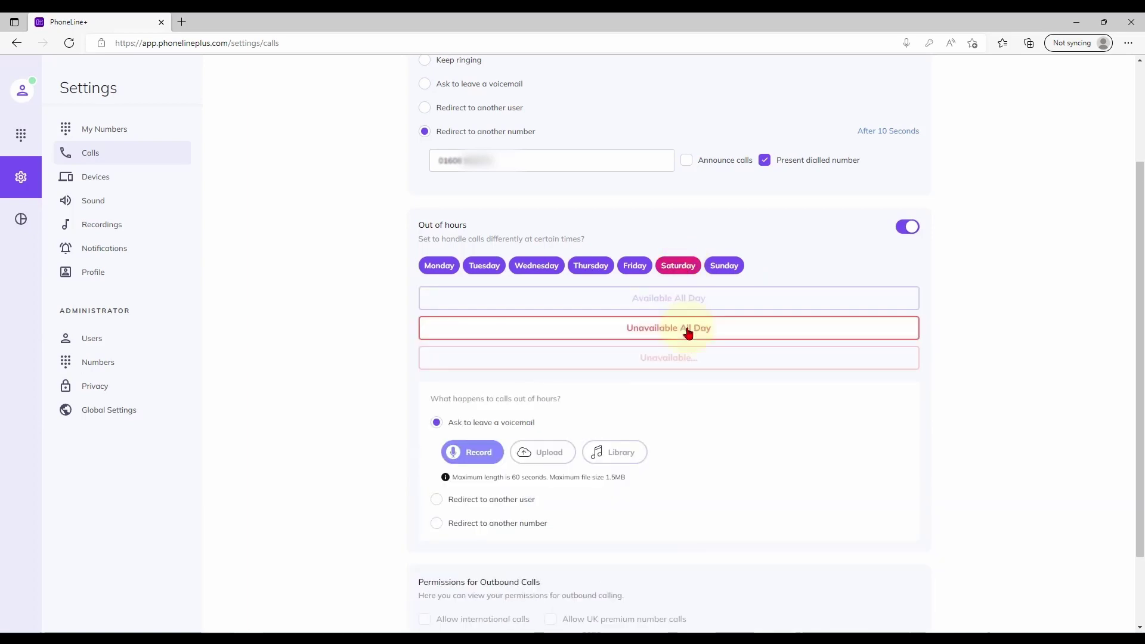
left_click(721, 267)
left_click(695, 328)
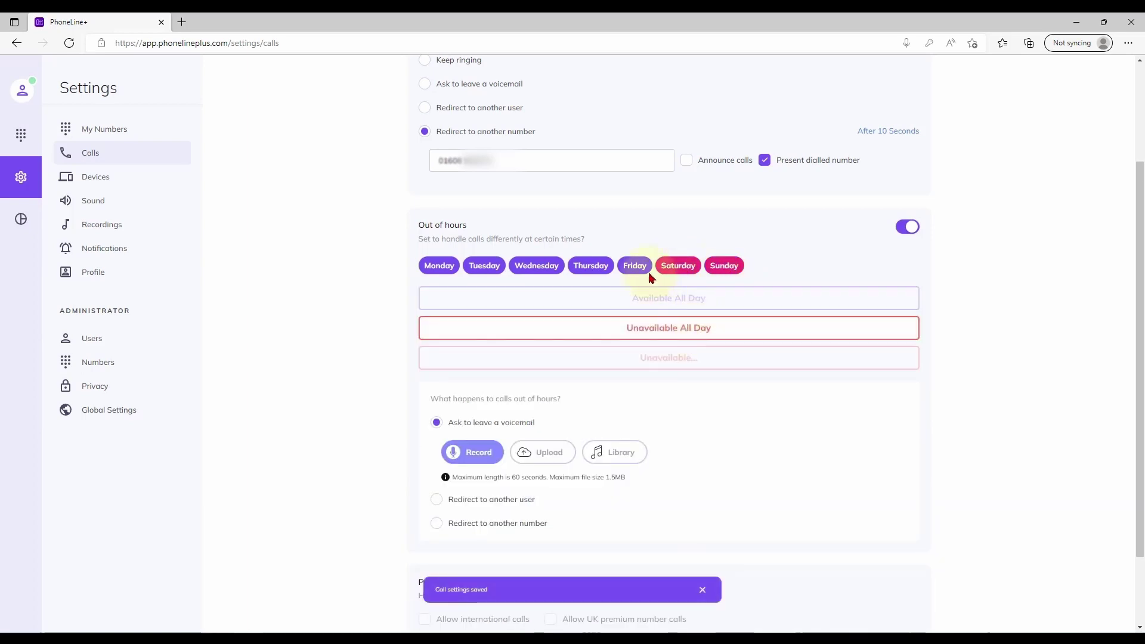
Step: Make Friday unavailable before 09:00 and after 17:30, with calls going to voicemail
left_click(643, 268)
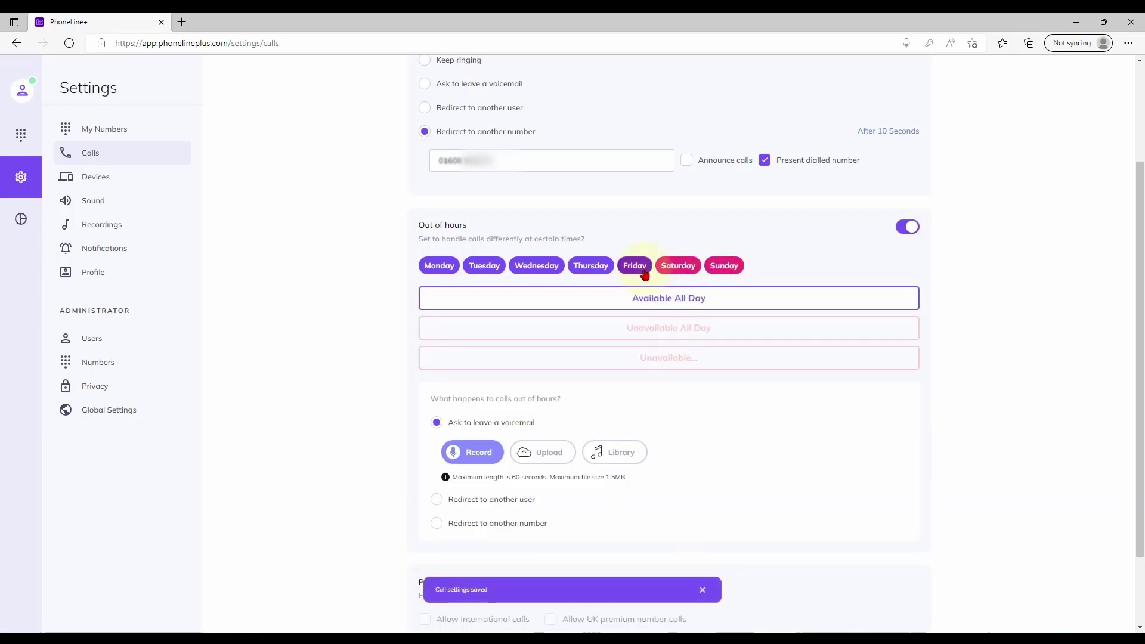
left_click(669, 358)
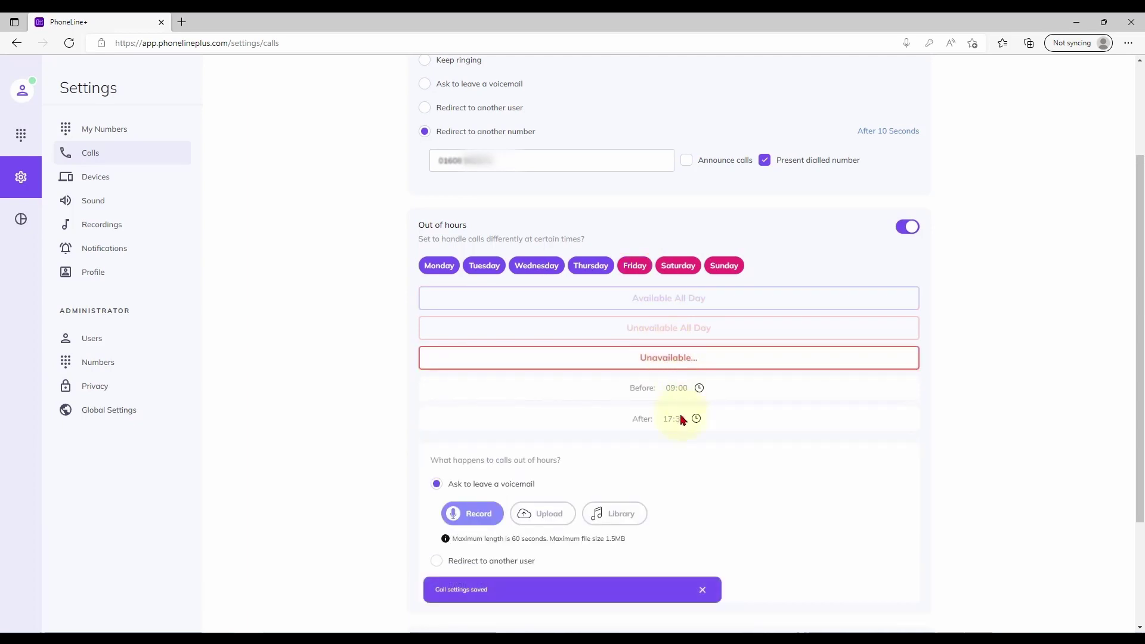
scroll(683, 419, "down", 3)
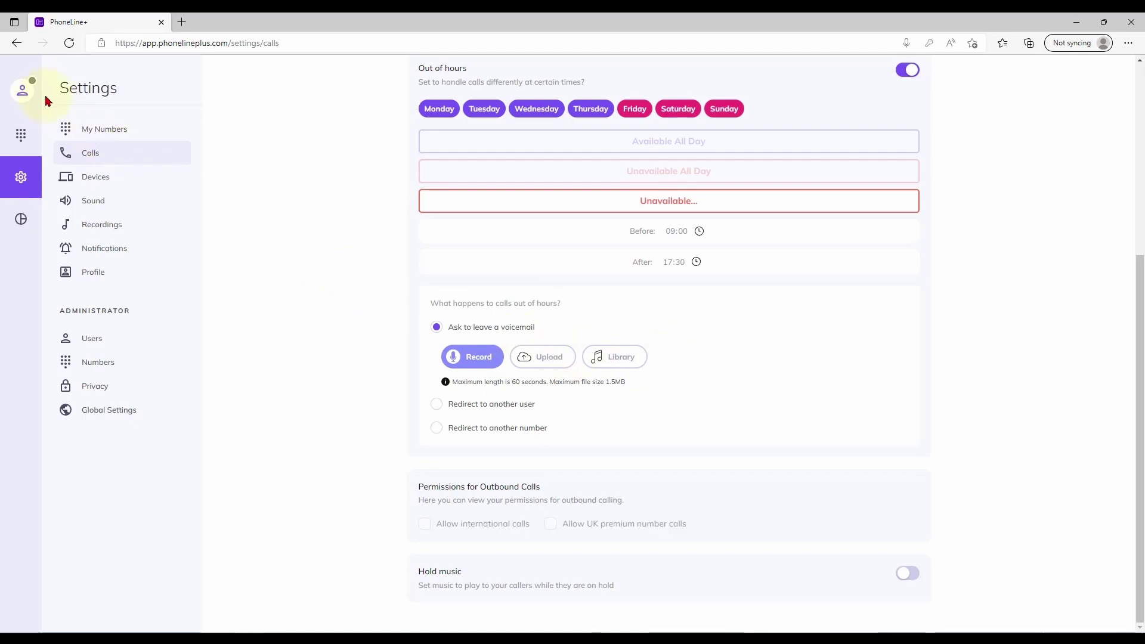
Step: Check the profile status menu, then switch on hold music and dismiss the saved notice
left_click(22, 91)
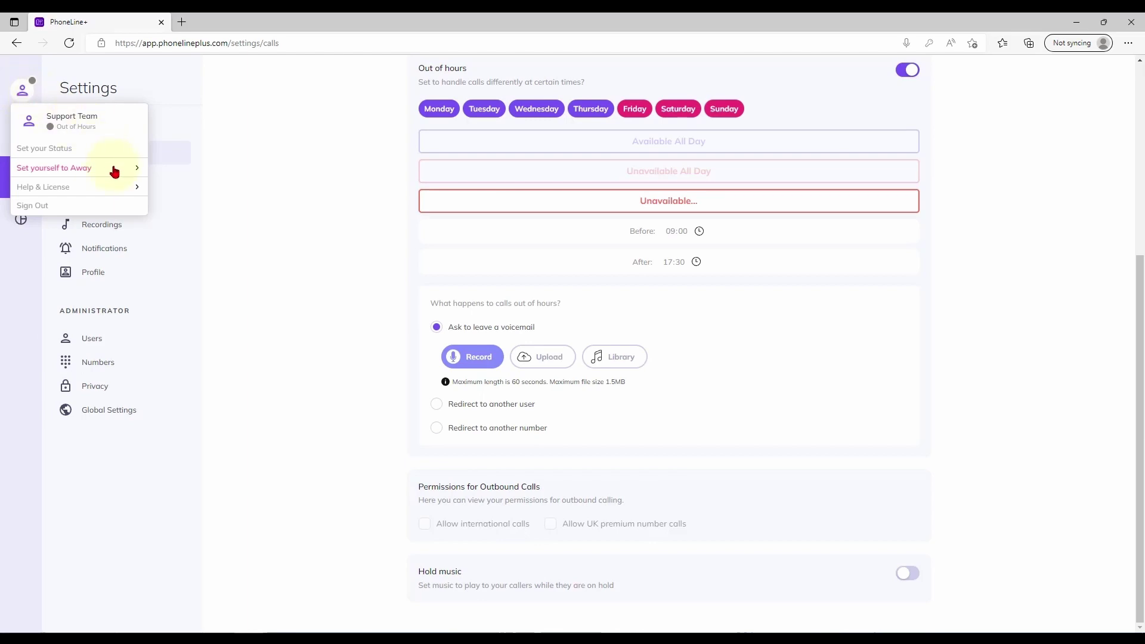
mouse_move(115, 172)
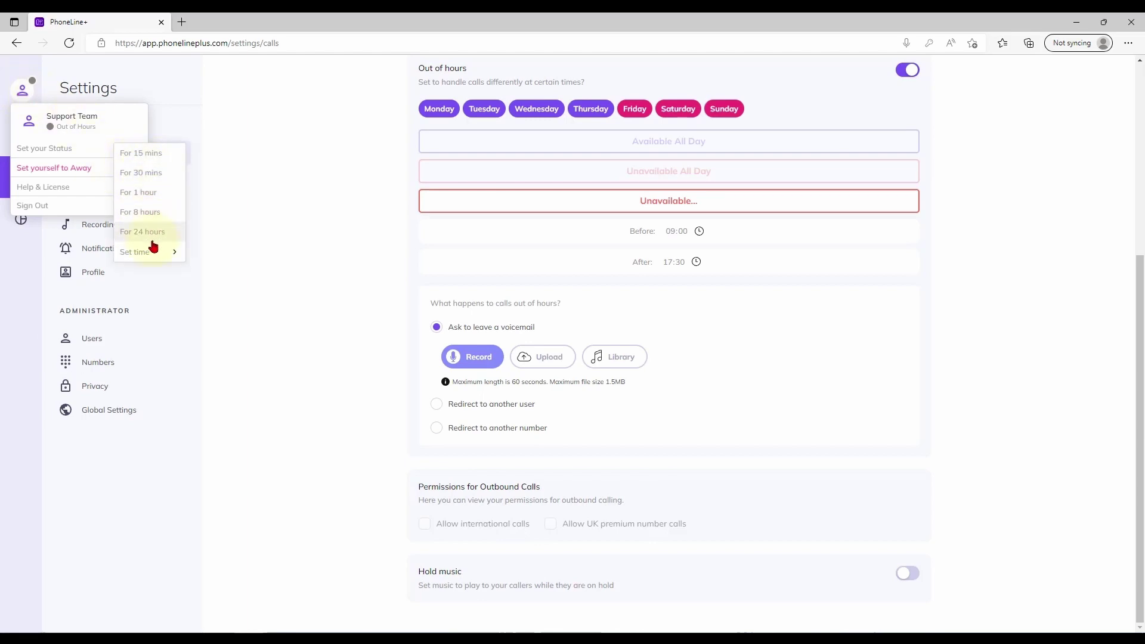
left_click(22, 90)
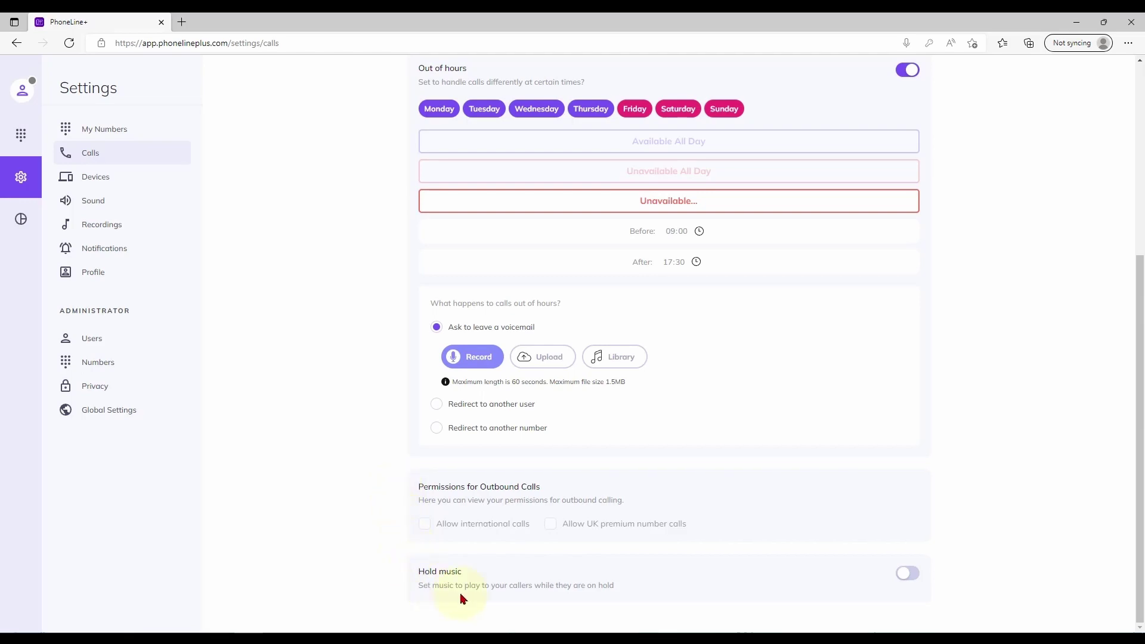
left_click(907, 574)
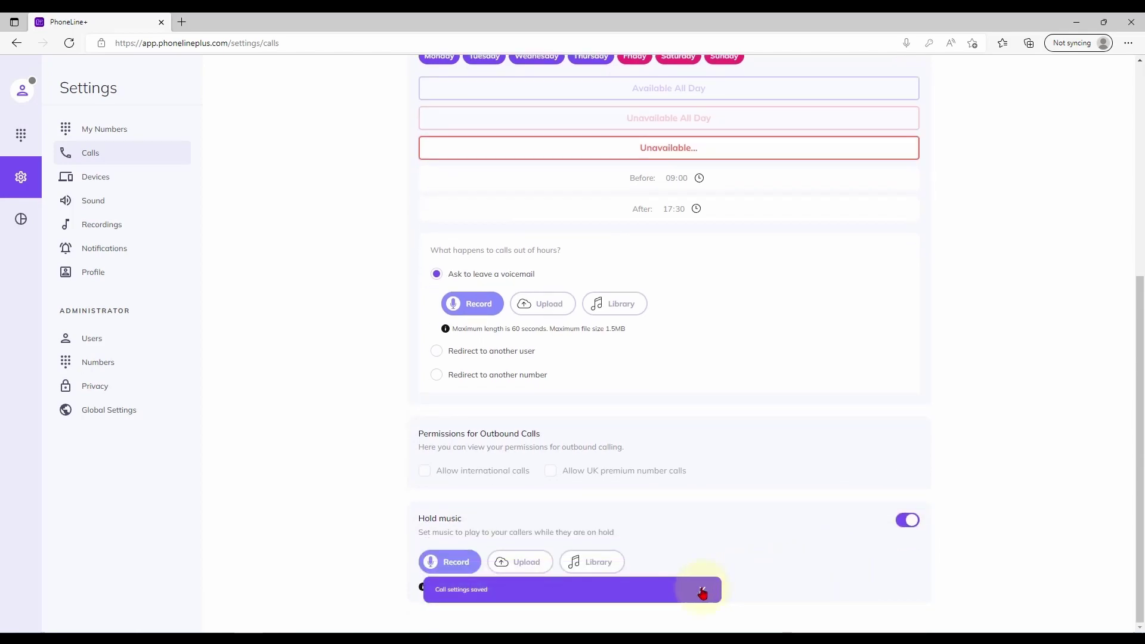
left_click(701, 590)
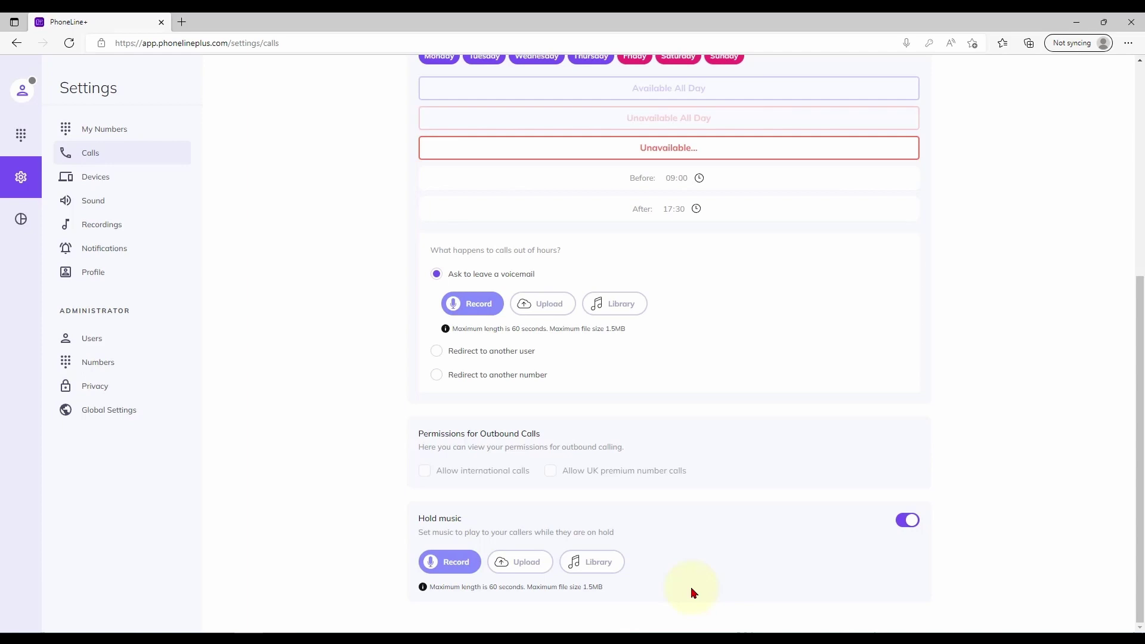
Step: Open the Devices page and view the first Android device's settings without saving
left_click(115, 177)
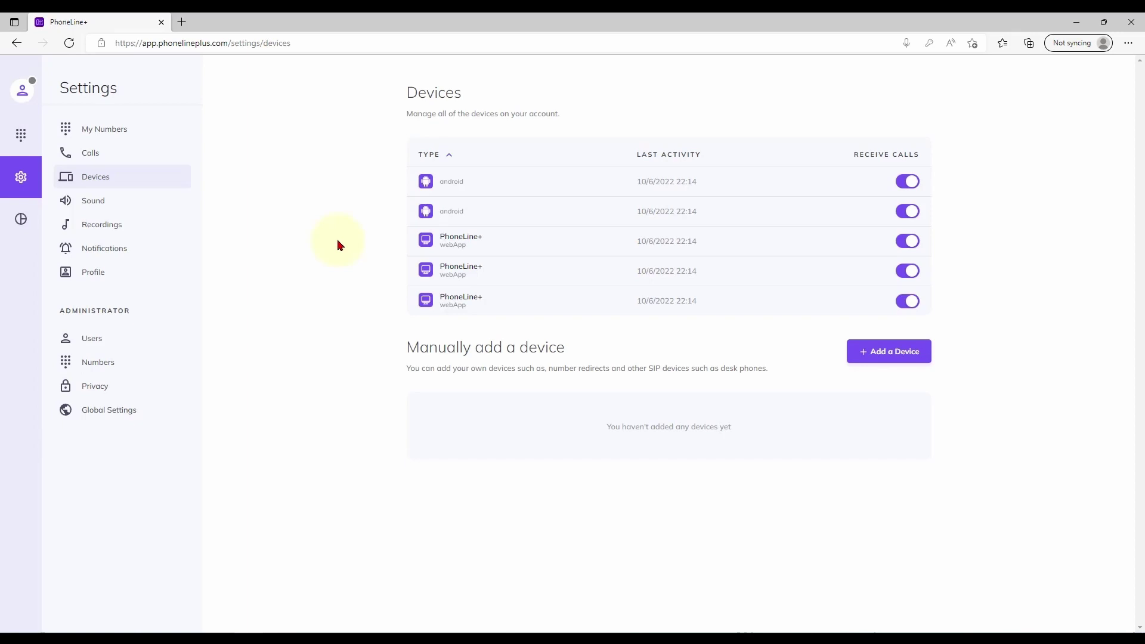
left_click(475, 186)
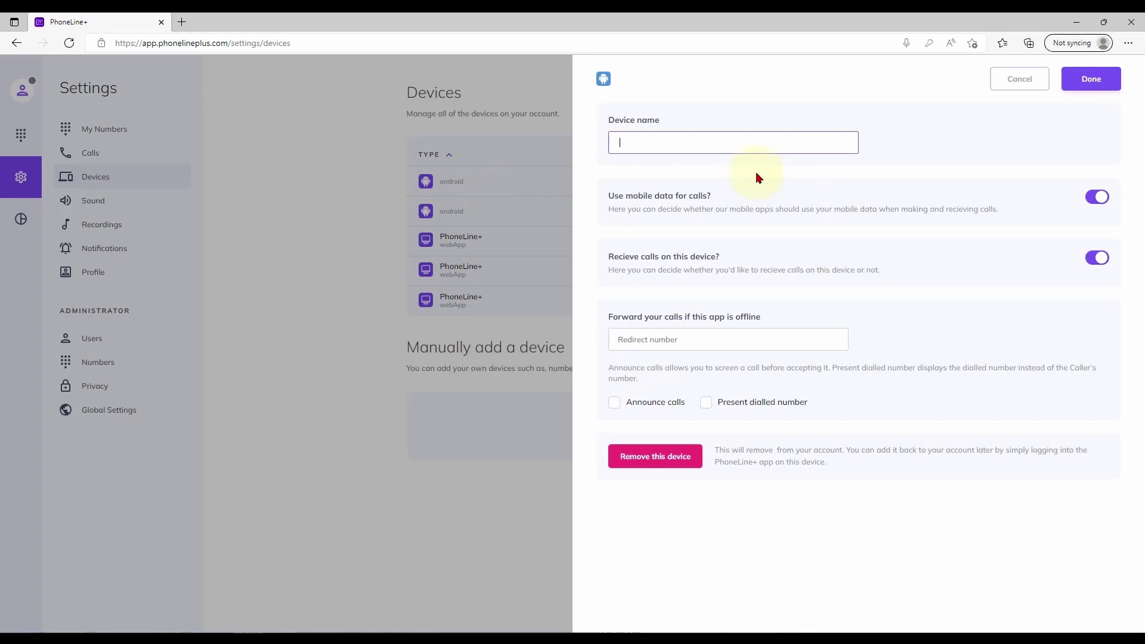
left_click(1015, 87)
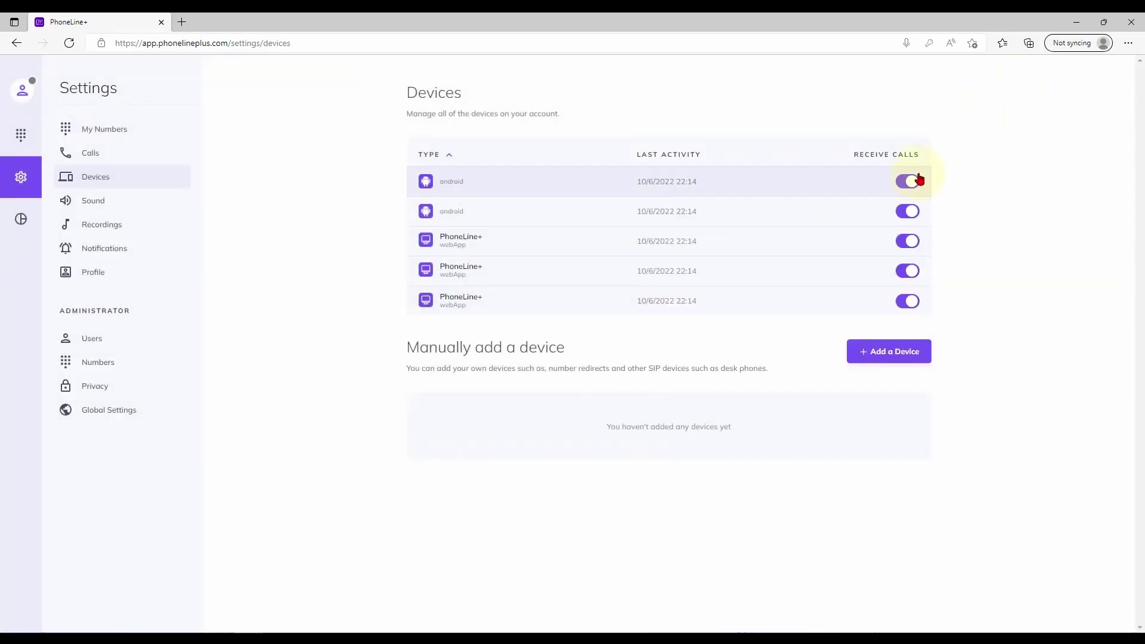
Step: Toggle call receiving for the second and third devices, leaving the third switched off
left_click(911, 214)
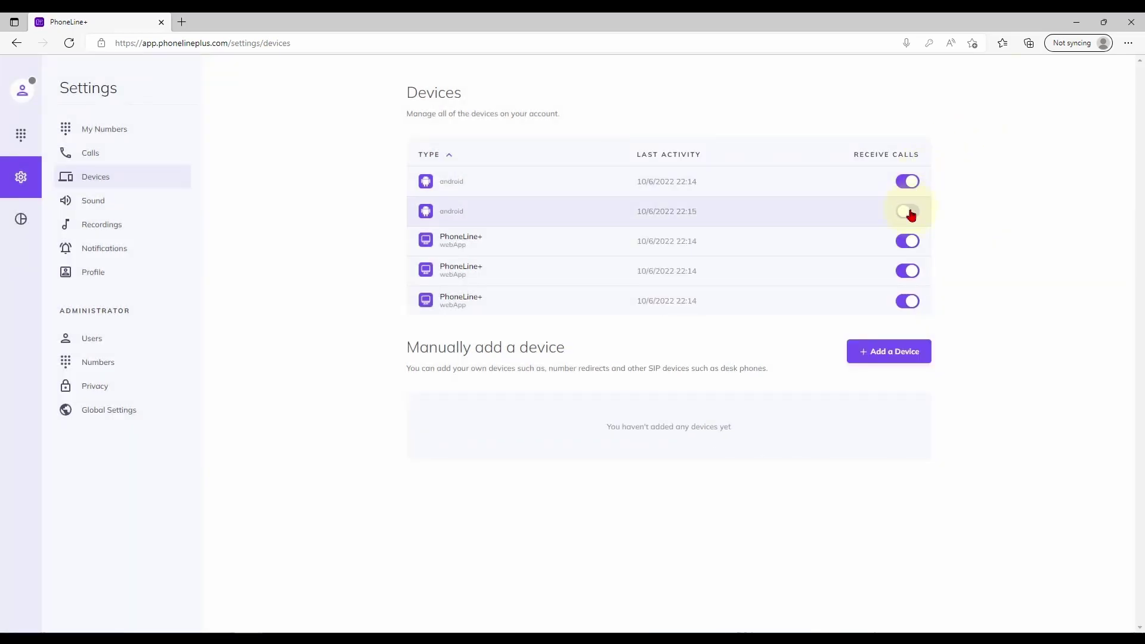
left_click(911, 240)
left_click(910, 213)
left_click(910, 242)
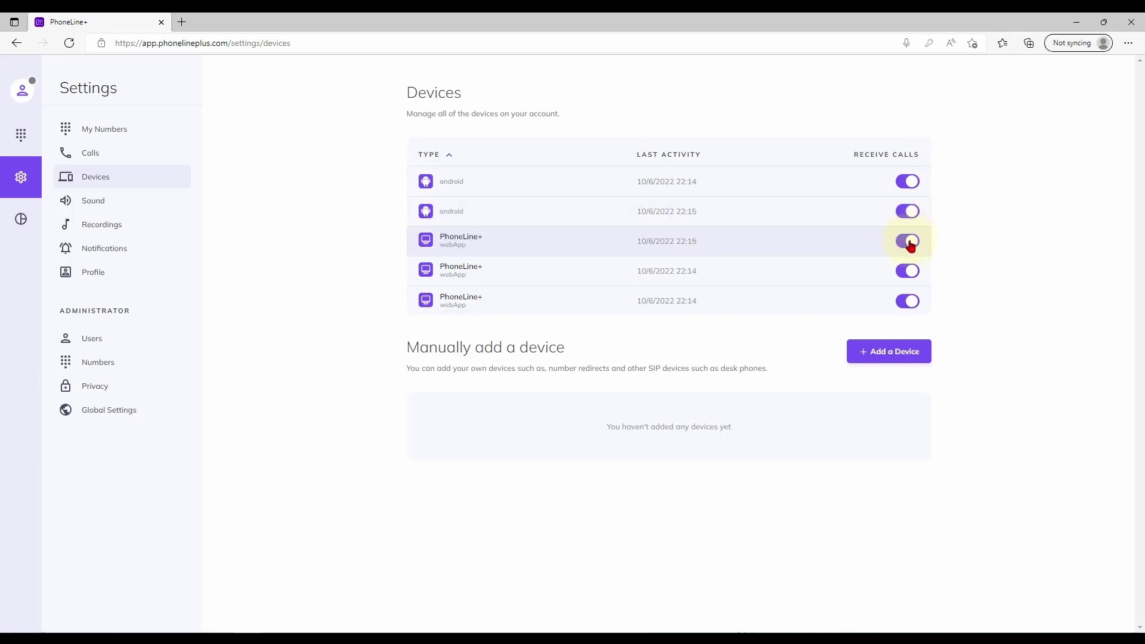
left_click(911, 241)
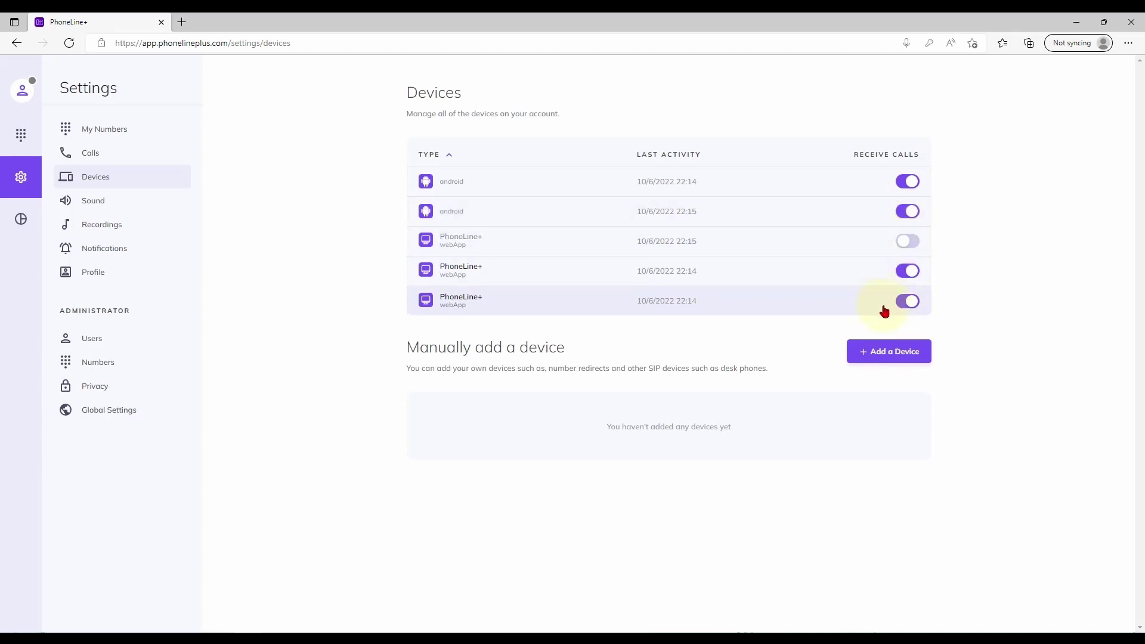
Step: Open the manual add-device form, then cancel it without adding a device
left_click(887, 352)
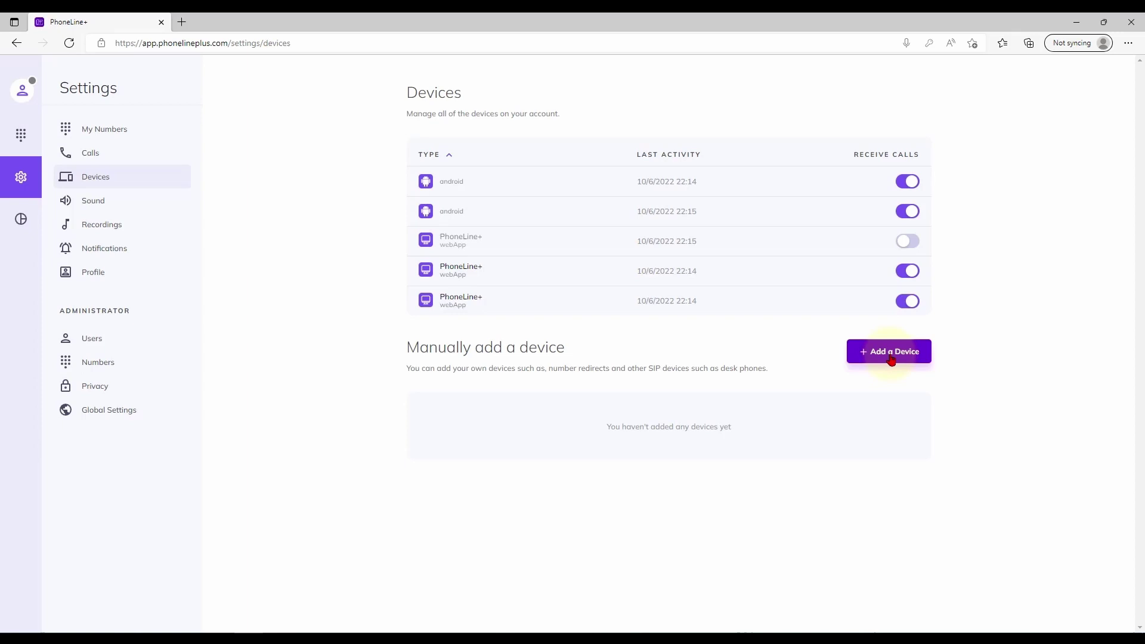
left_click(892, 358)
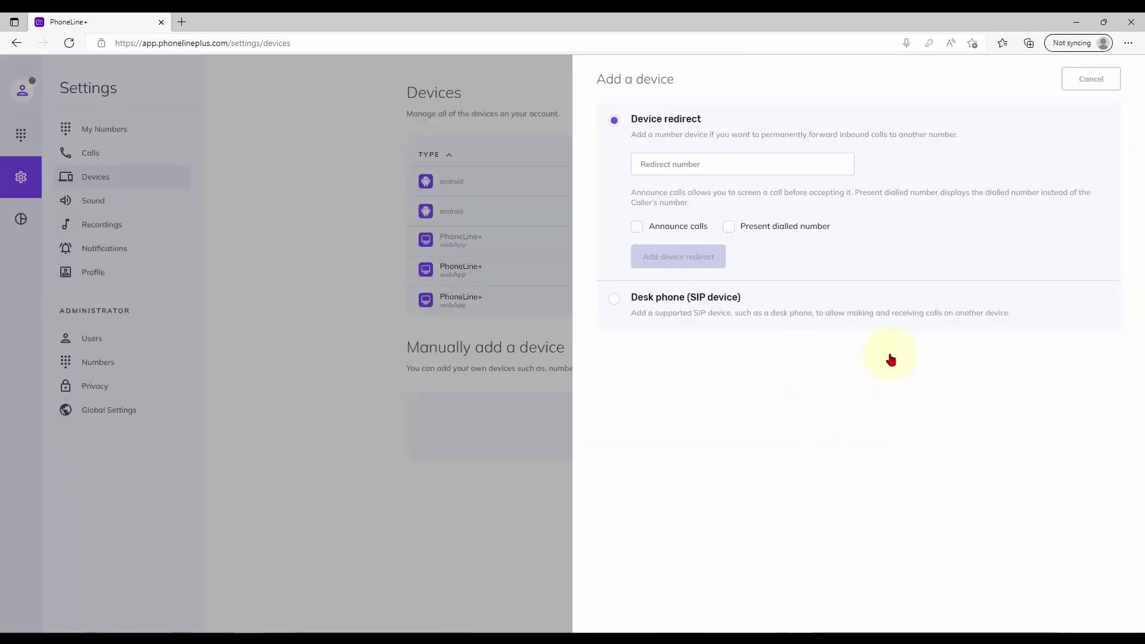
left_click(781, 164)
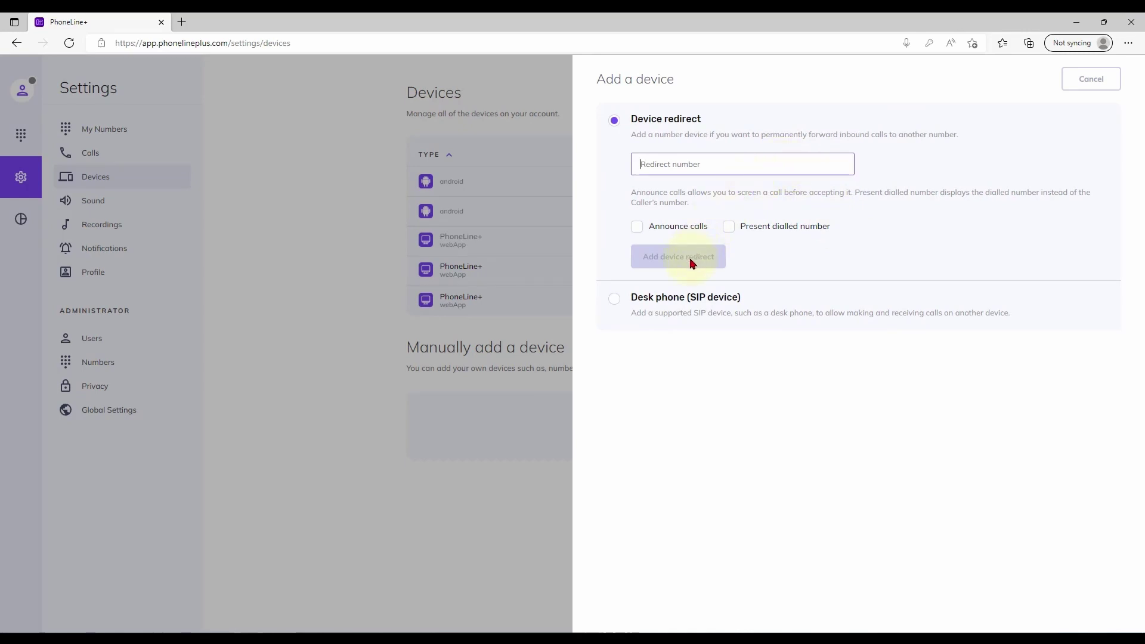
left_click(1074, 83)
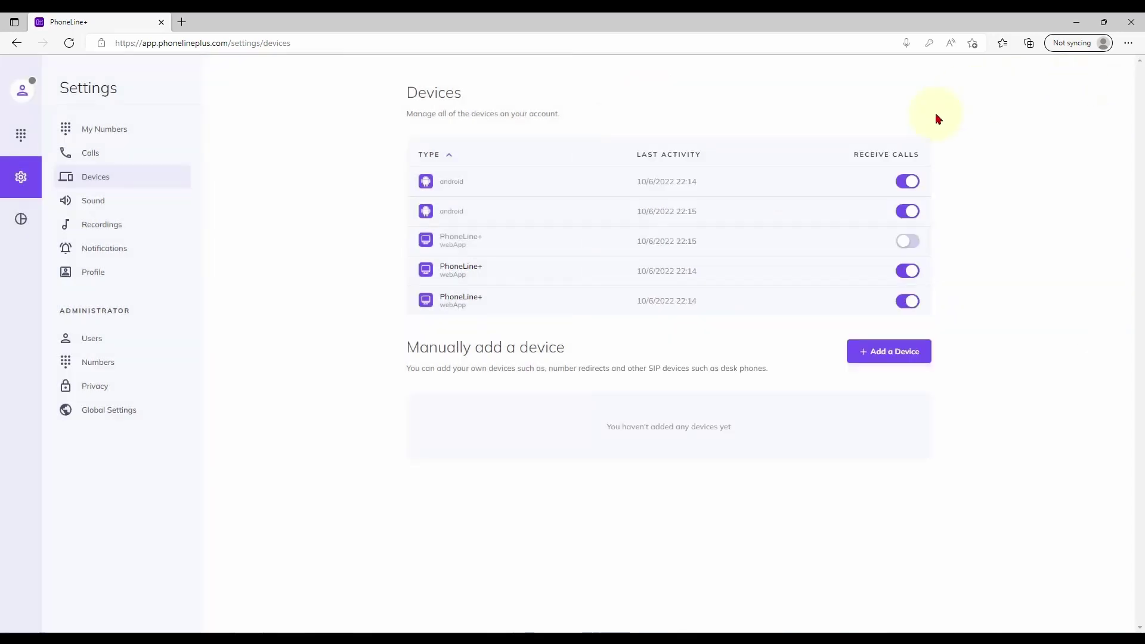
Step: Browse the Sound settings, then open the empty Recordings page
left_click(134, 206)
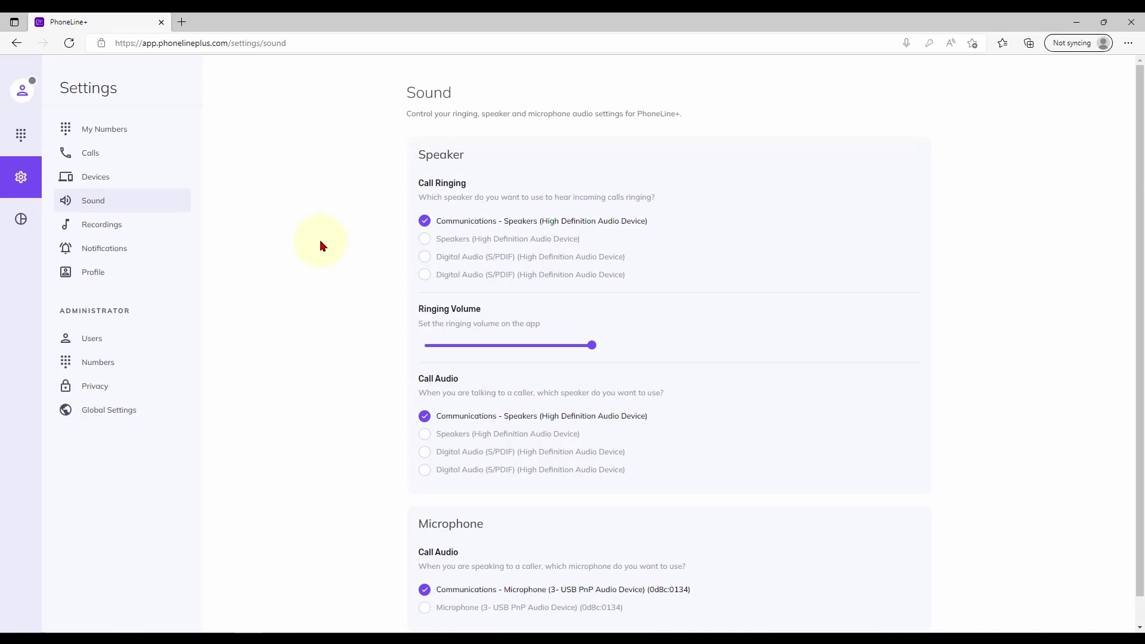
scroll(323, 244, "down", 1)
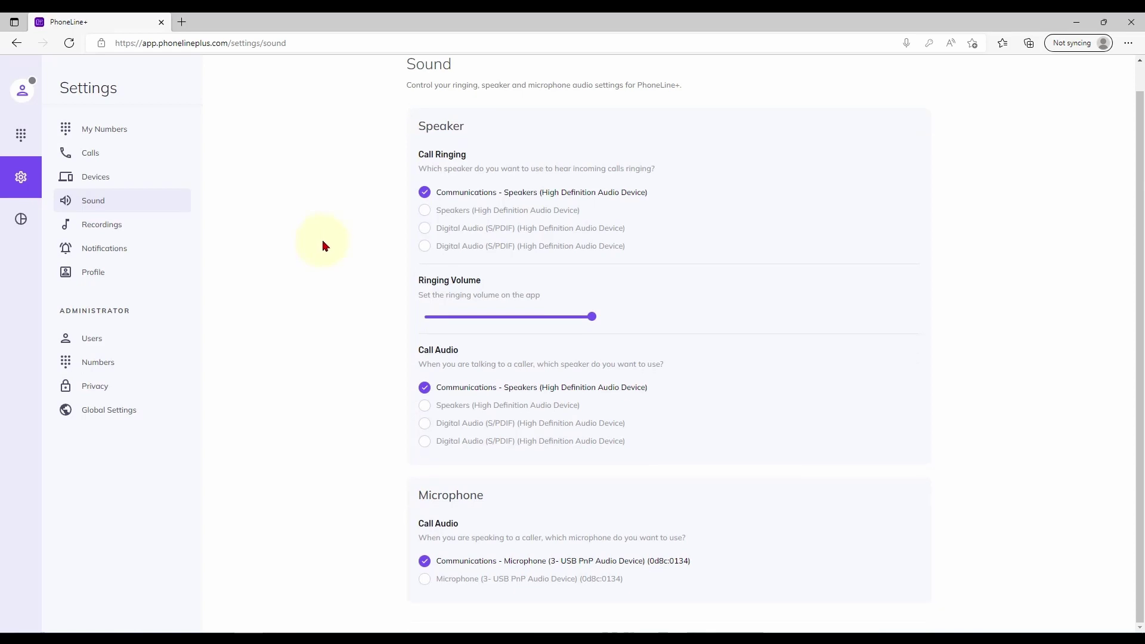
scroll(322, 242, "up", 1)
left_click(158, 232)
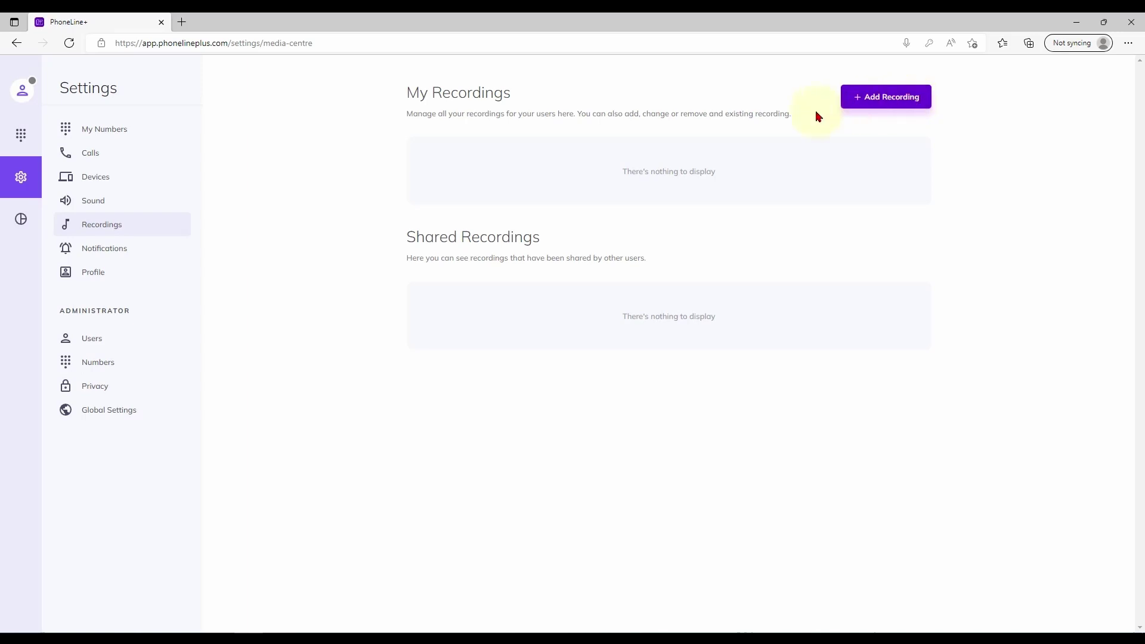
Step: View the Notifications settings, then open the Profile settings page
left_click(155, 256)
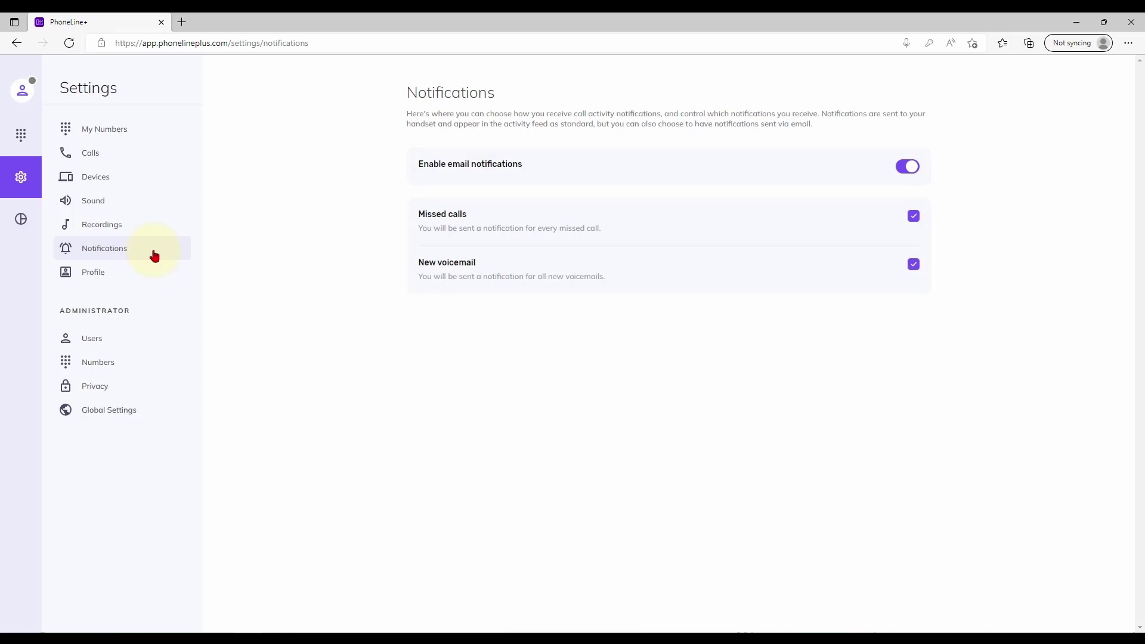
left_click(136, 279)
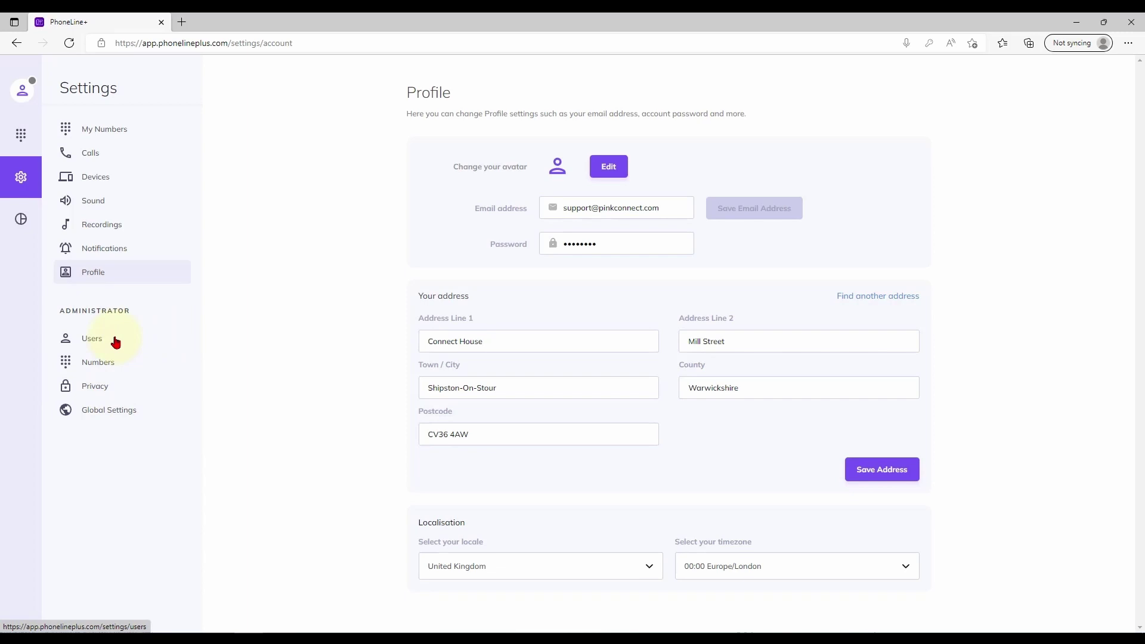
Step: Review the account Users list and the owner user's details, then close the editing panel
left_click(115, 343)
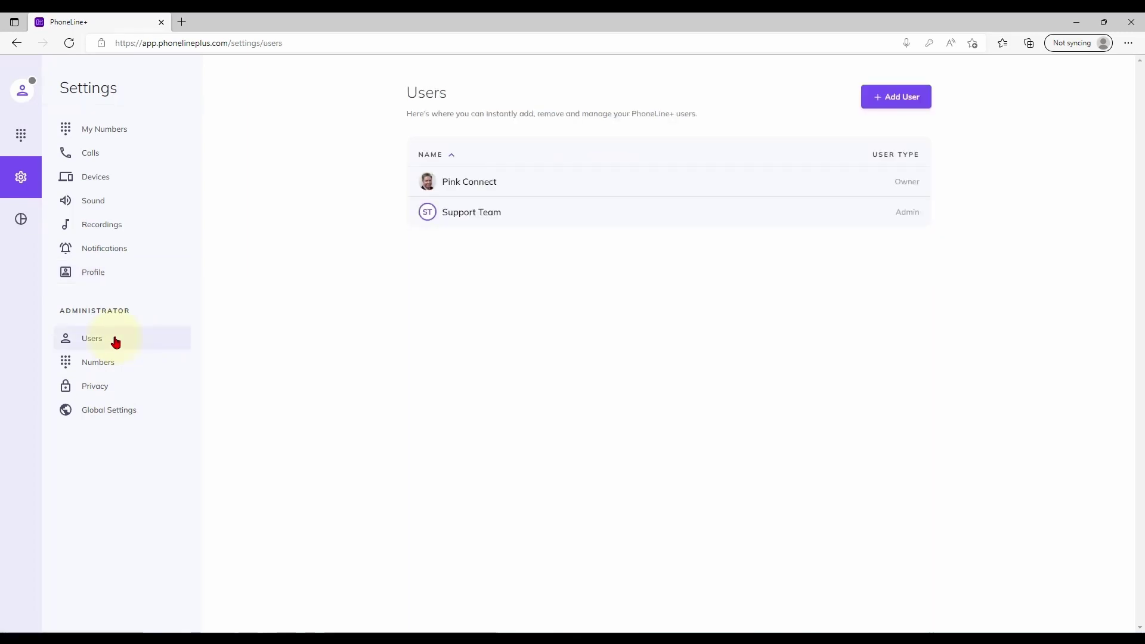
left_click(519, 190)
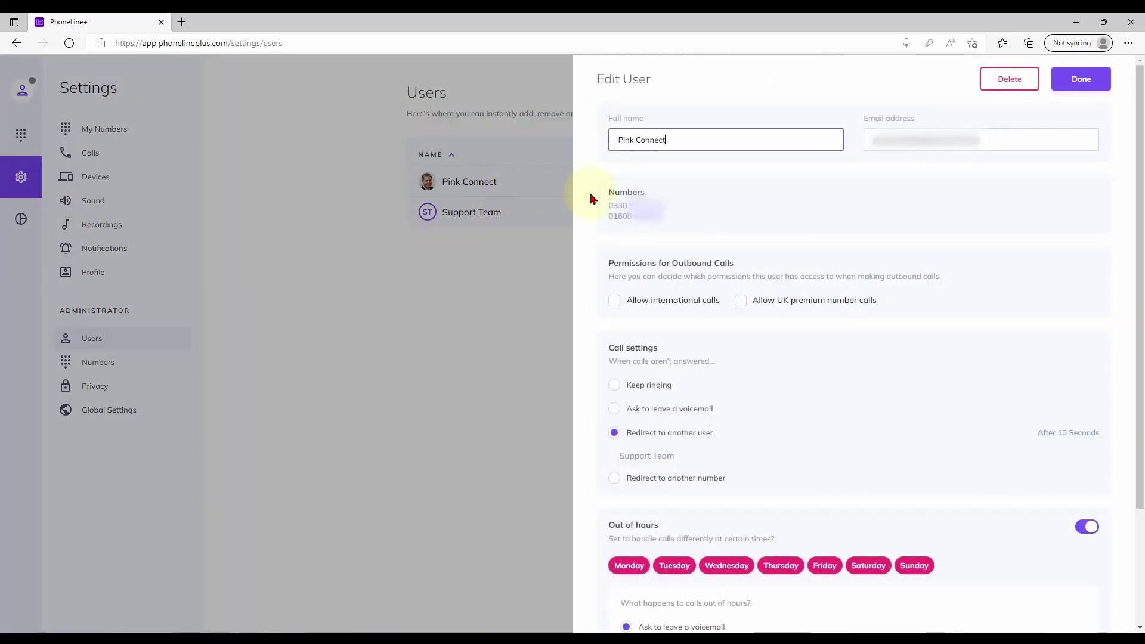
scroll(769, 267, "down", 2)
scroll(795, 278, "up", 3)
left_click(117, 368)
Step: Browse the Numbers and Privacy blocked-numbers pages, ending on Global Settings
left_click(118, 368)
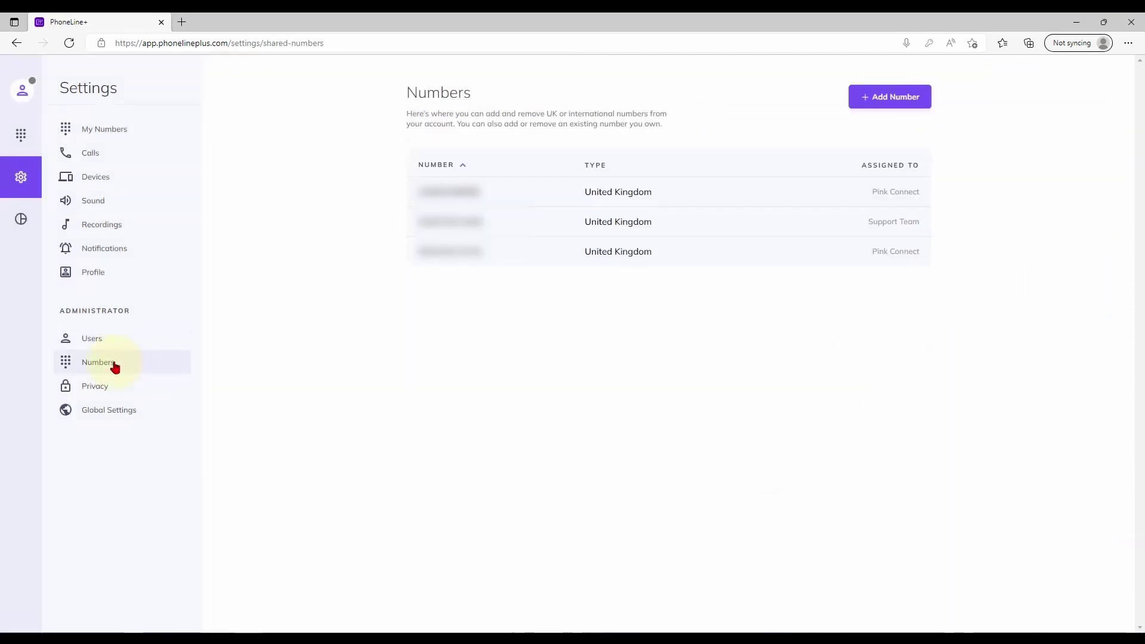
left_click(119, 395)
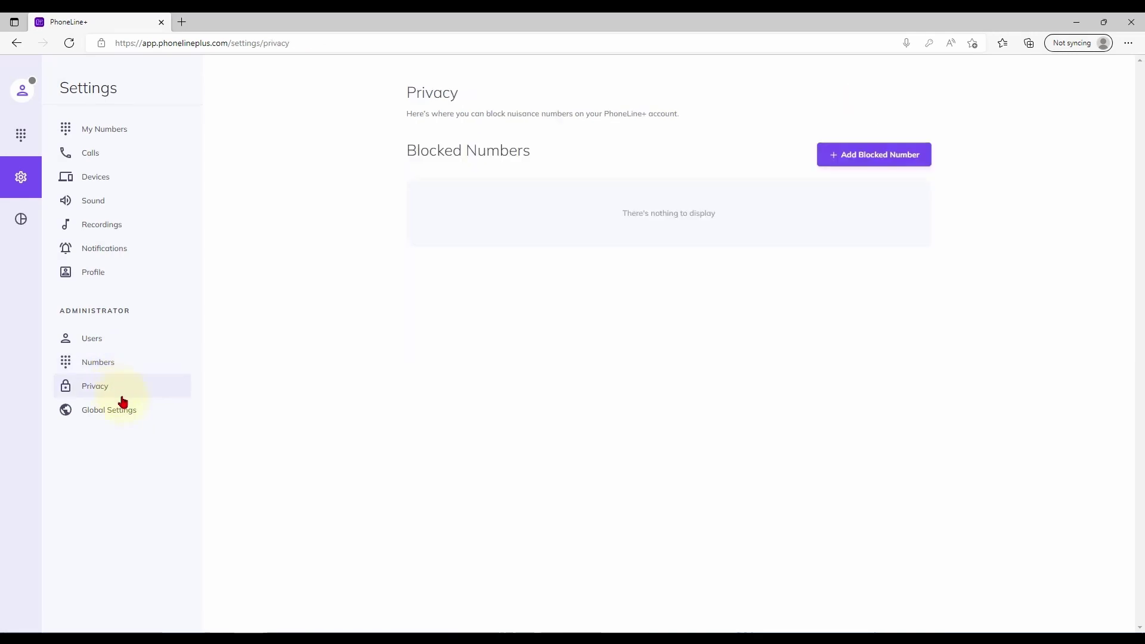
left_click(128, 415)
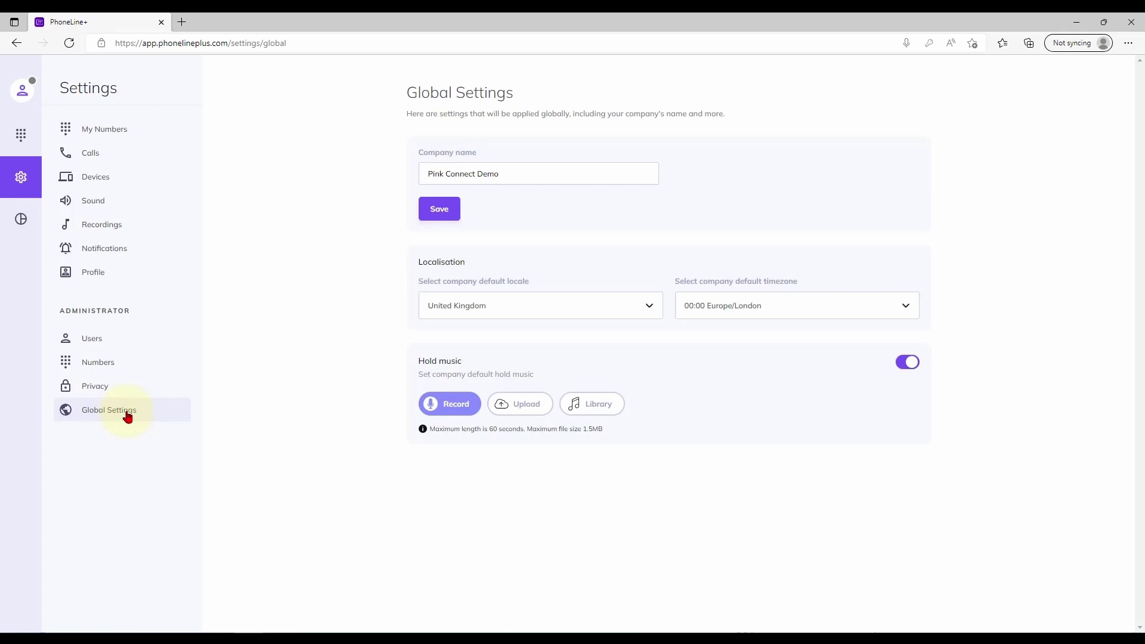
Step: On the Analytics dashboard, view call activity by Hourly, Day, then Week
left_click(24, 222)
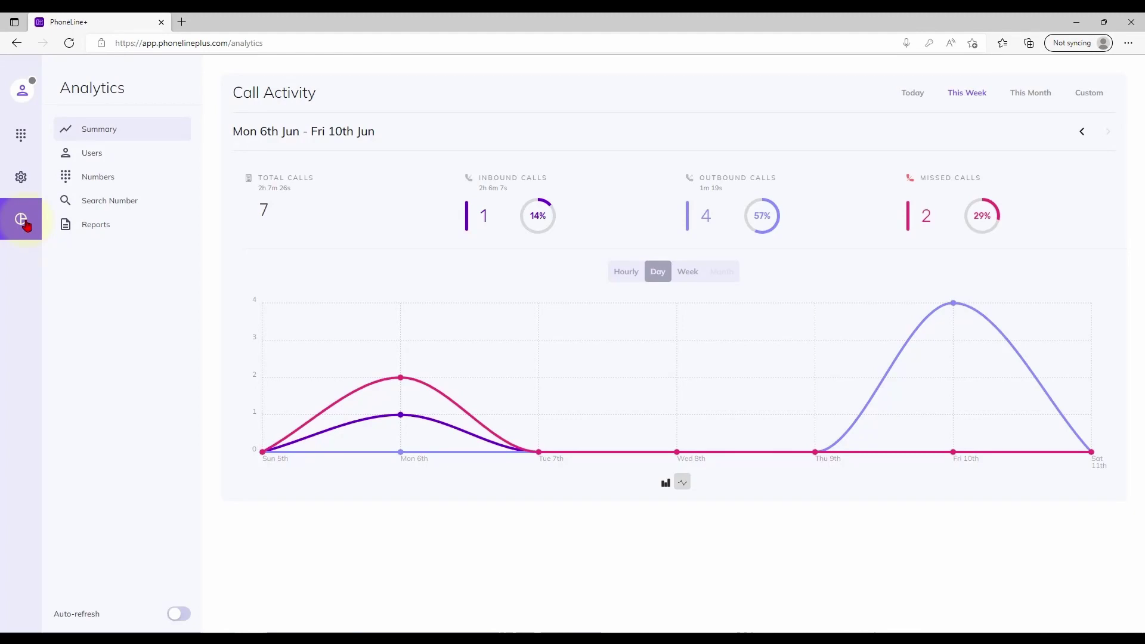
left_click(630, 280)
left_click(664, 275)
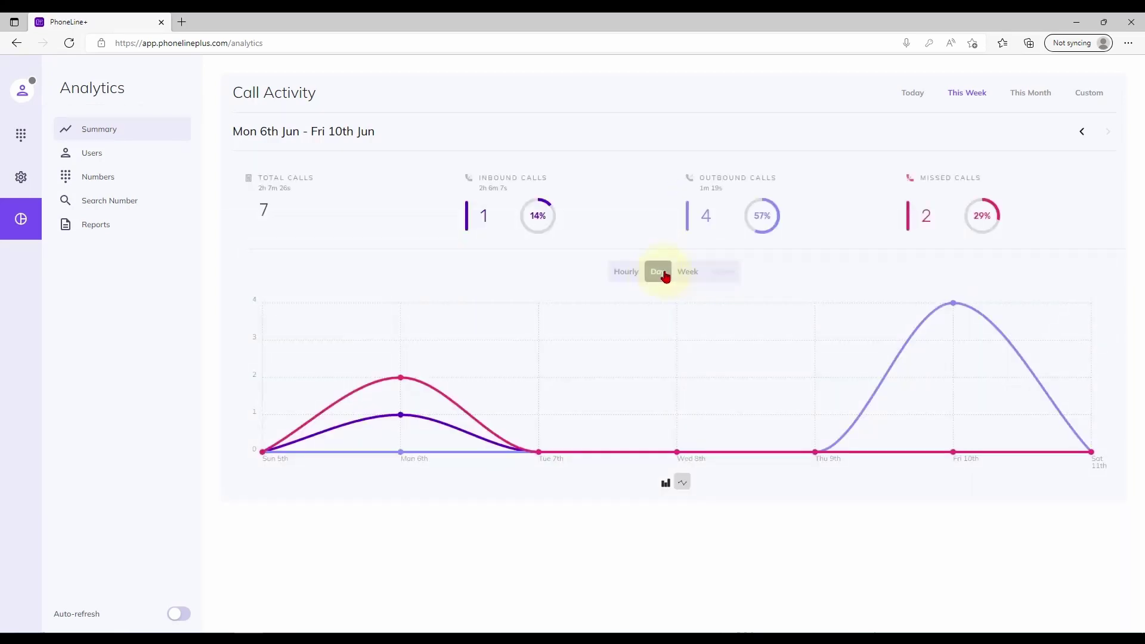
left_click(689, 274)
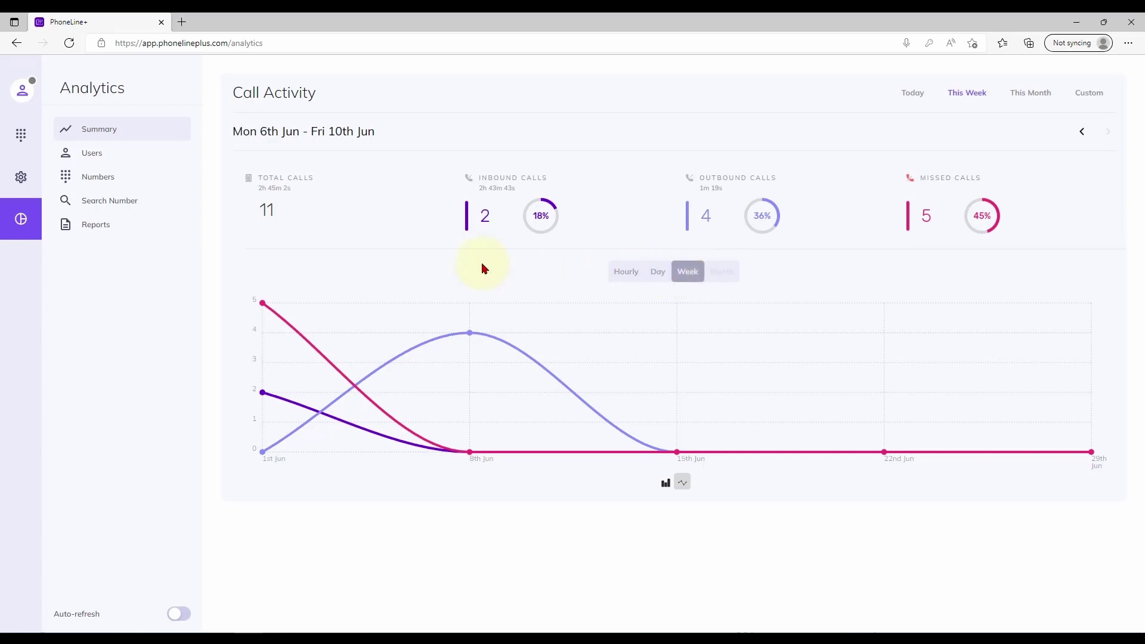
Step: Check the per-user and per-number call statistics, then the Reports page
left_click(114, 158)
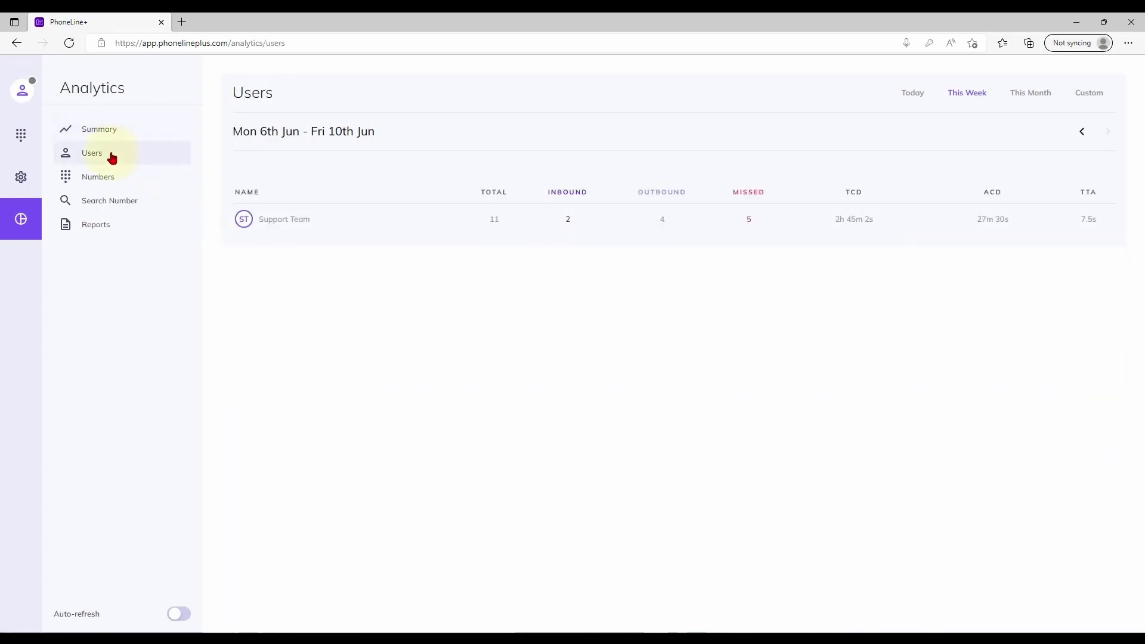
left_click(110, 181)
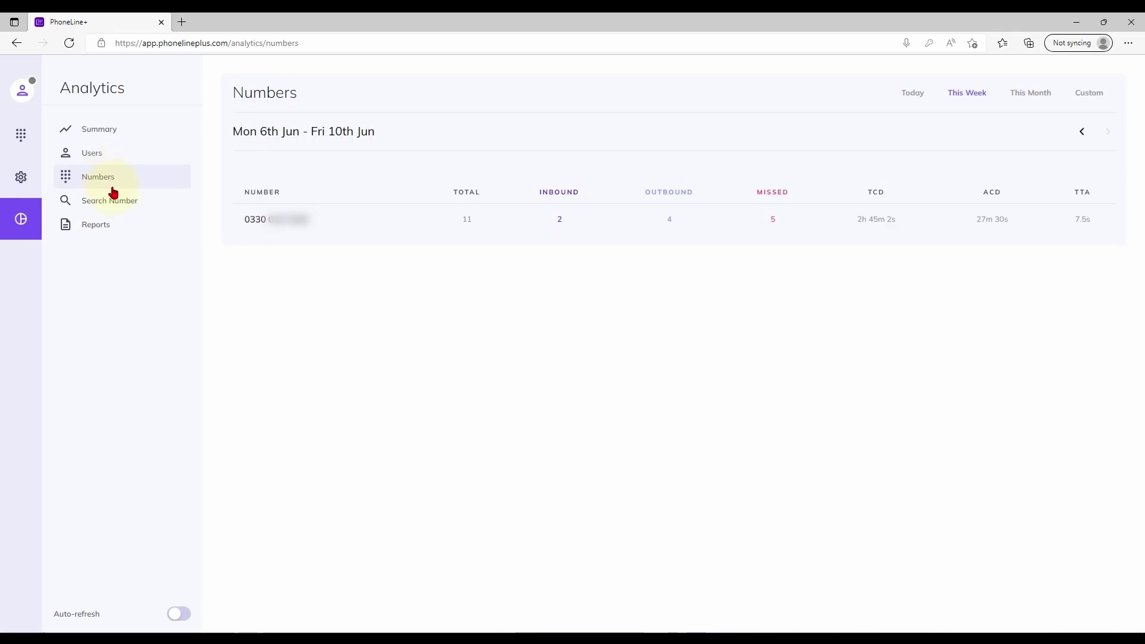
left_click(108, 231)
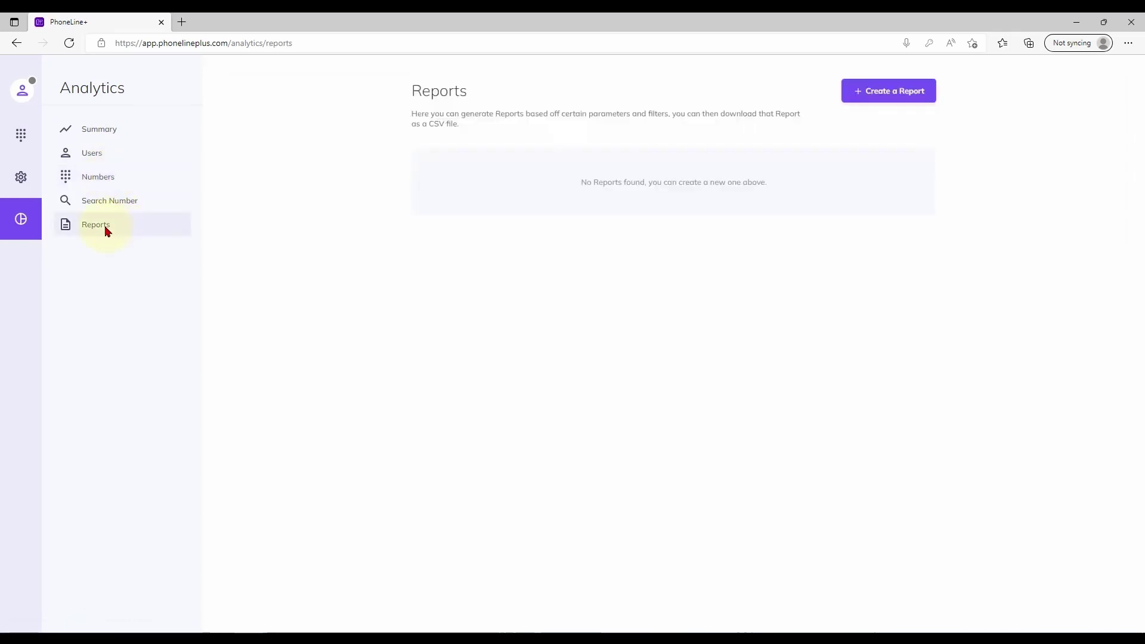